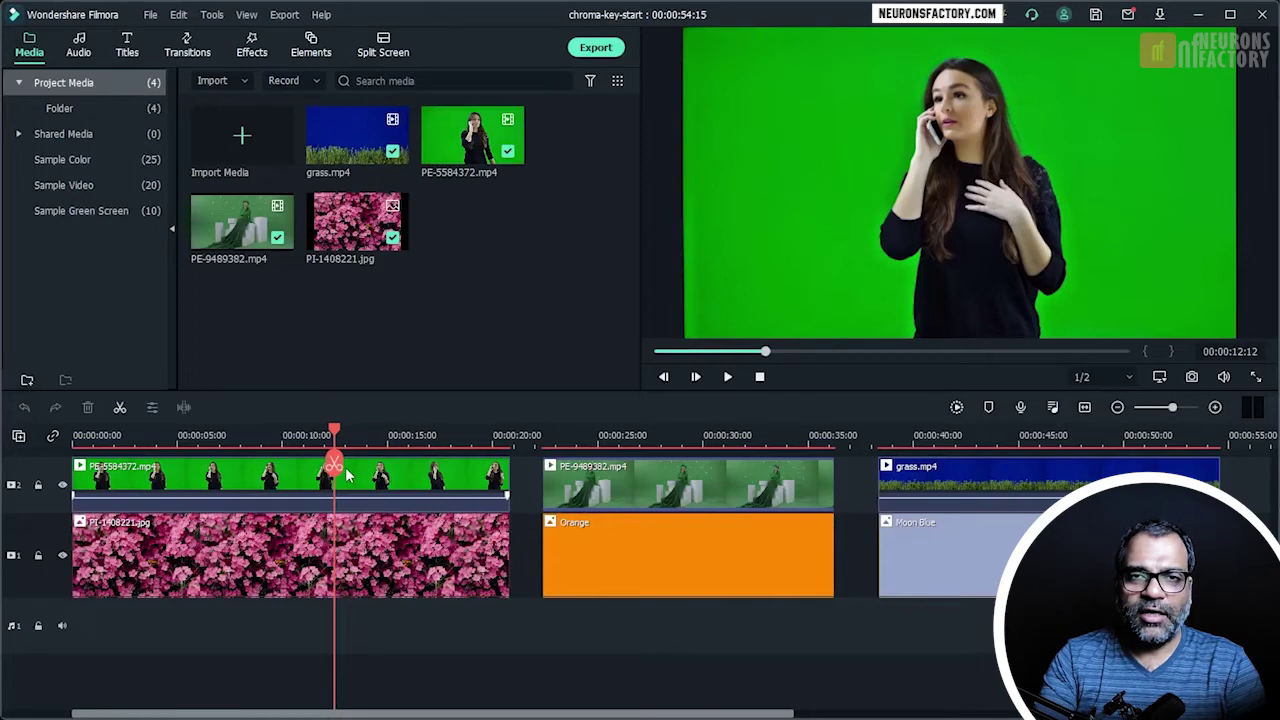
- Review the PE-5584372.mp4, PE-9489382.mp4 and grass.mp4 clips and the background clips beneath them on the timeline
left_click_drag(347, 476, 633, 466)
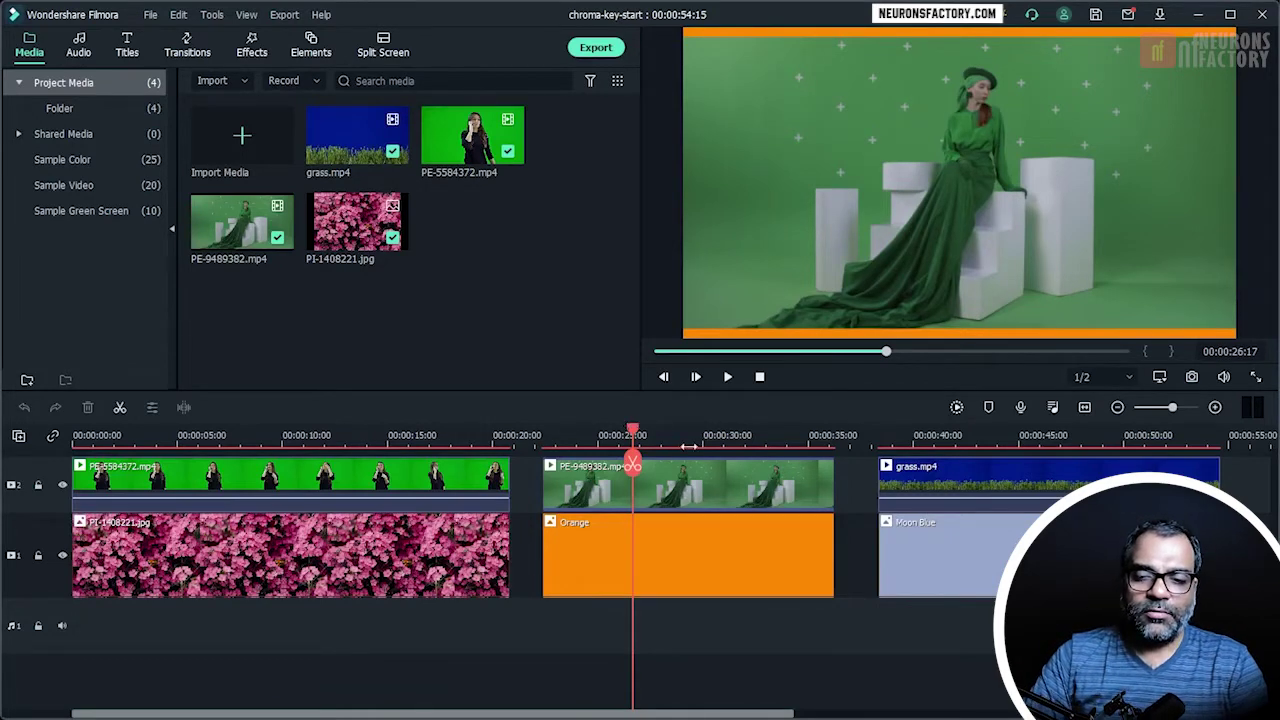
left_click(990, 437)
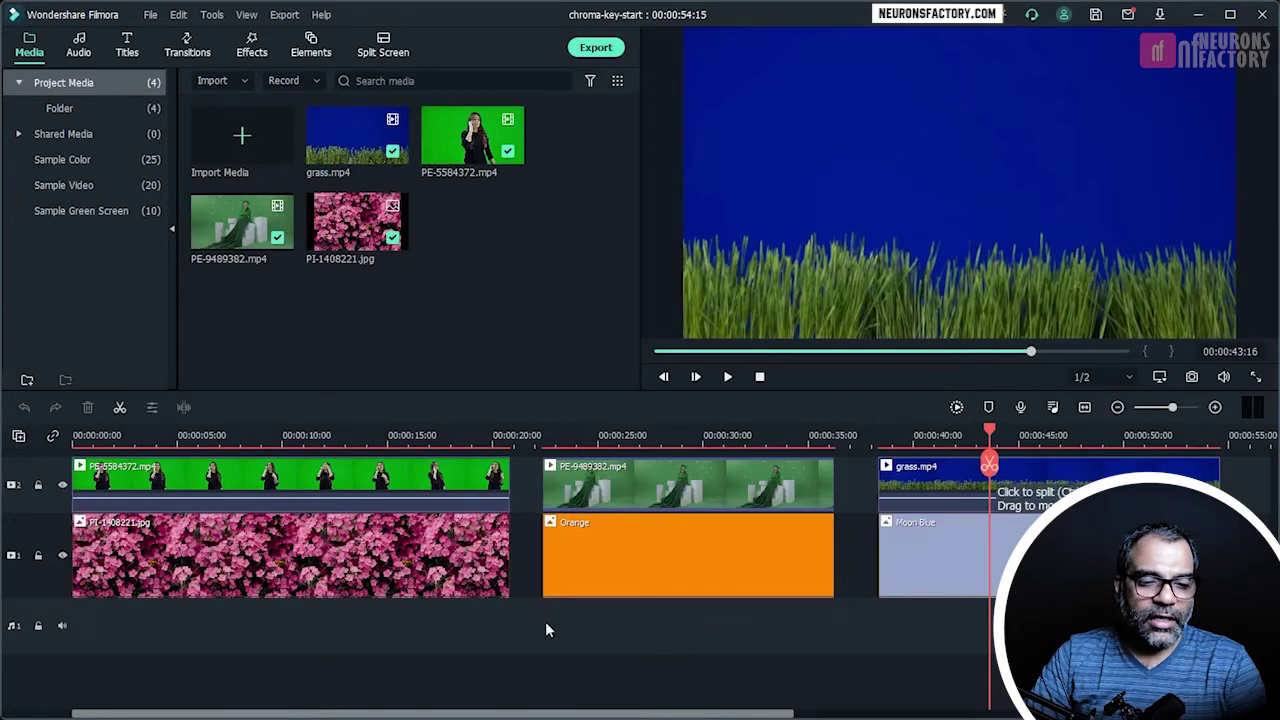
left_click(575, 545)
left_click(906, 580)
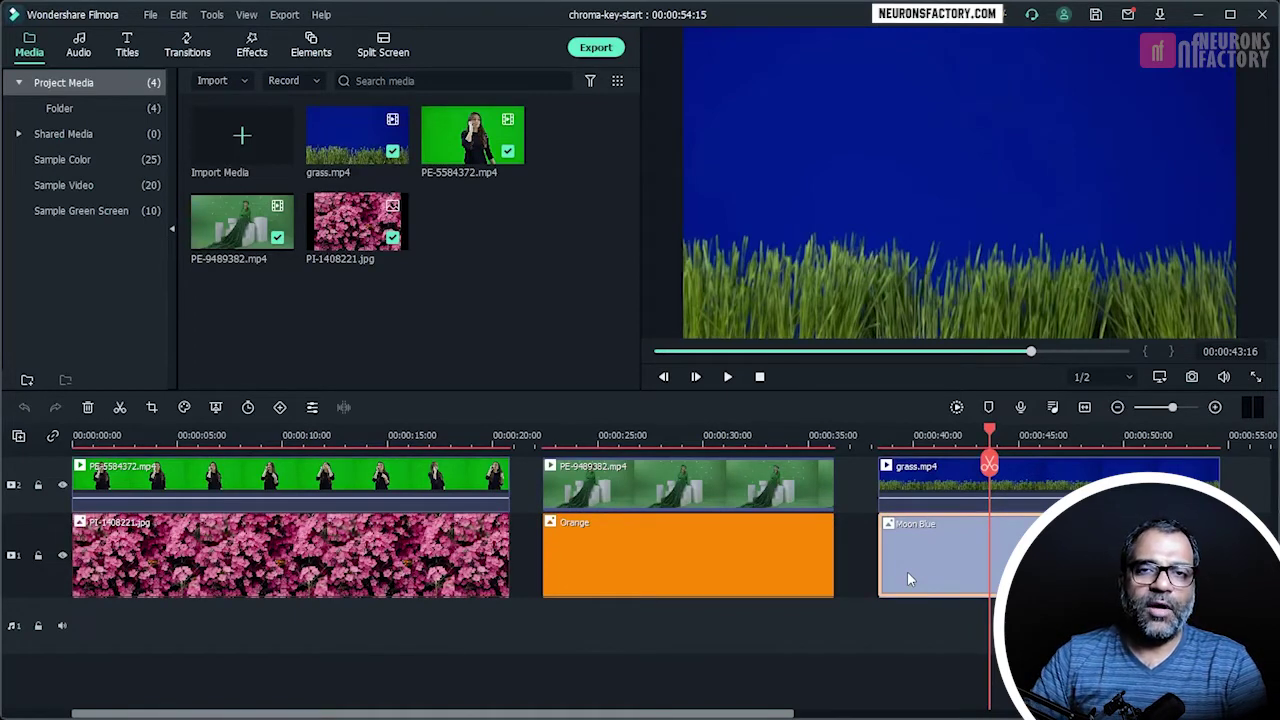
left_click(390, 432)
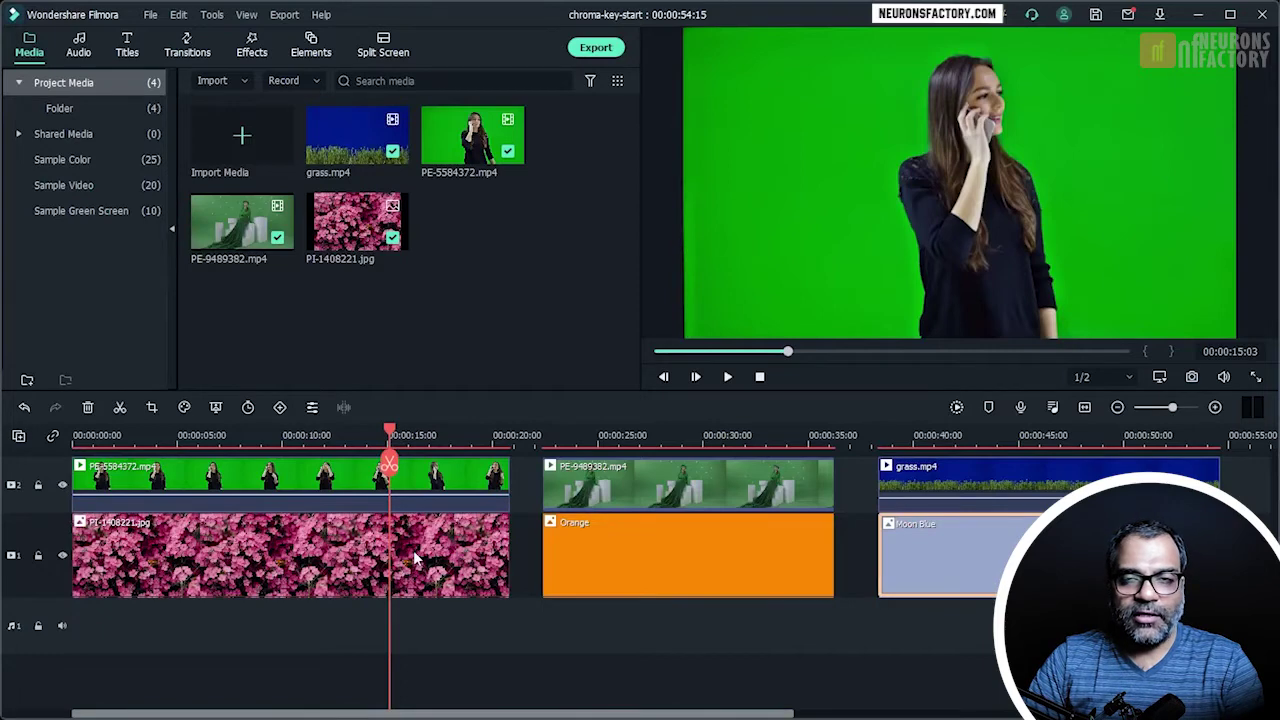
left_click(728, 568)
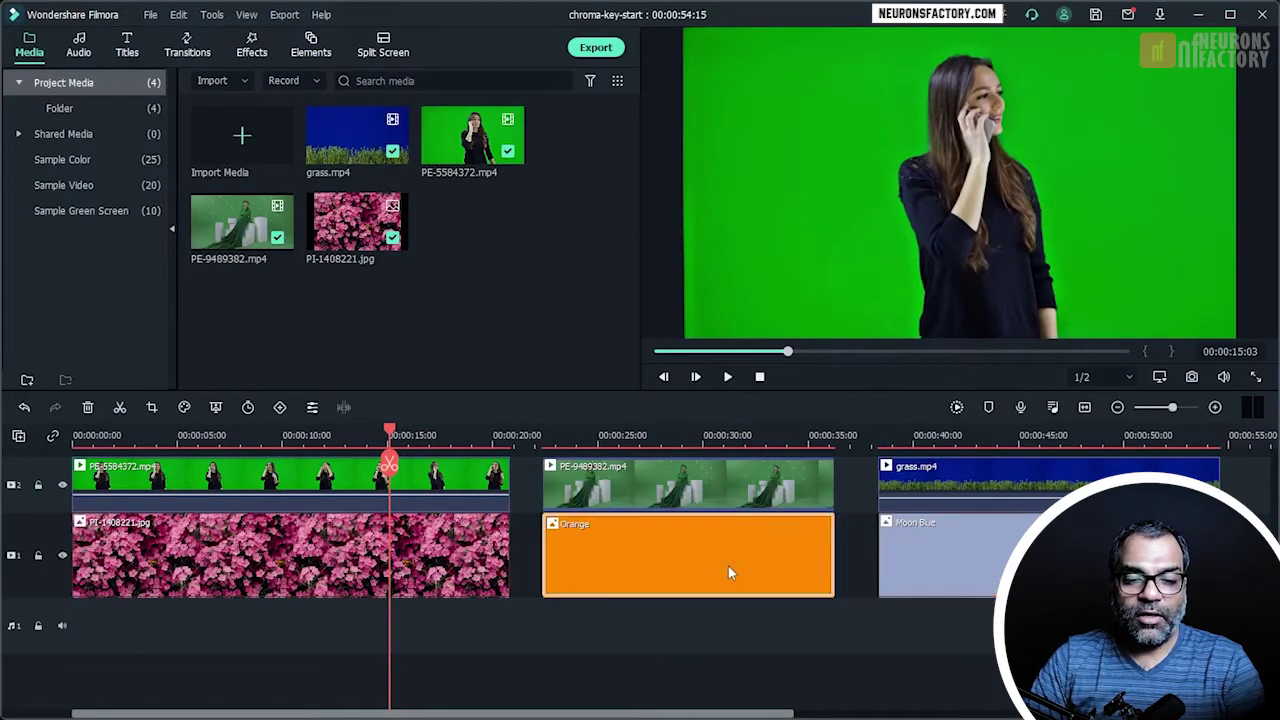
left_click(918, 578)
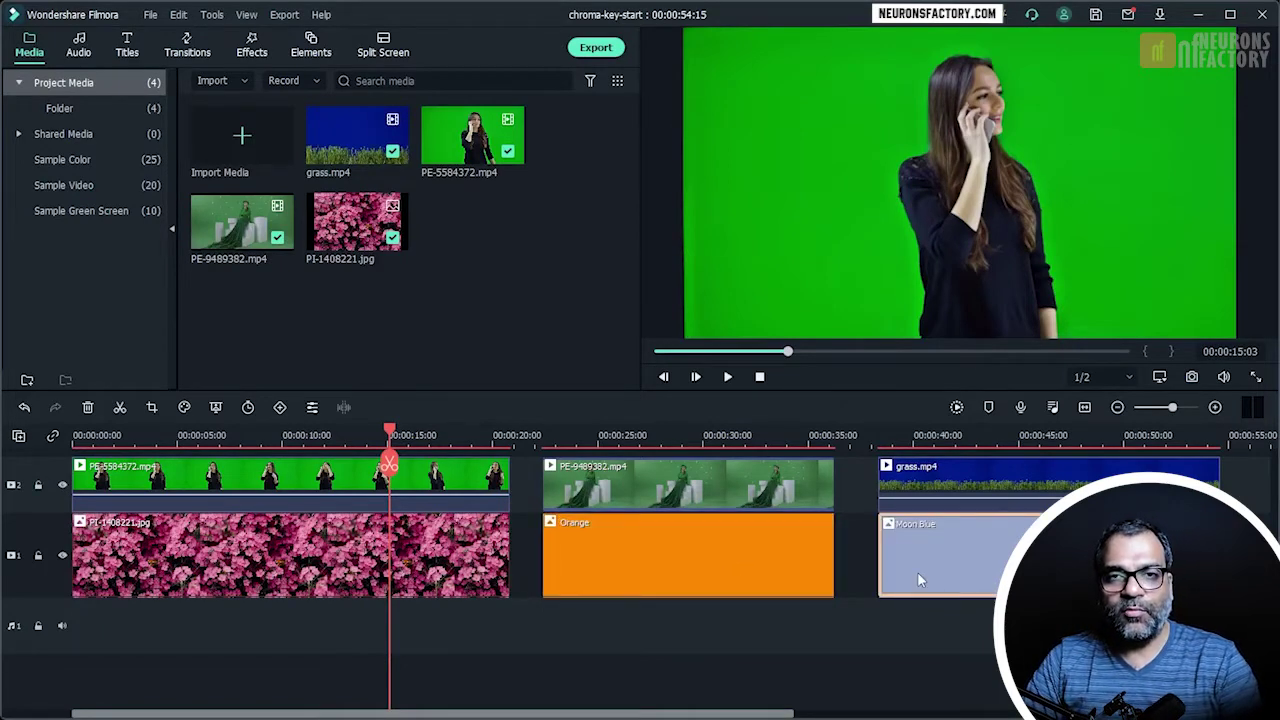
left_click(440, 533)
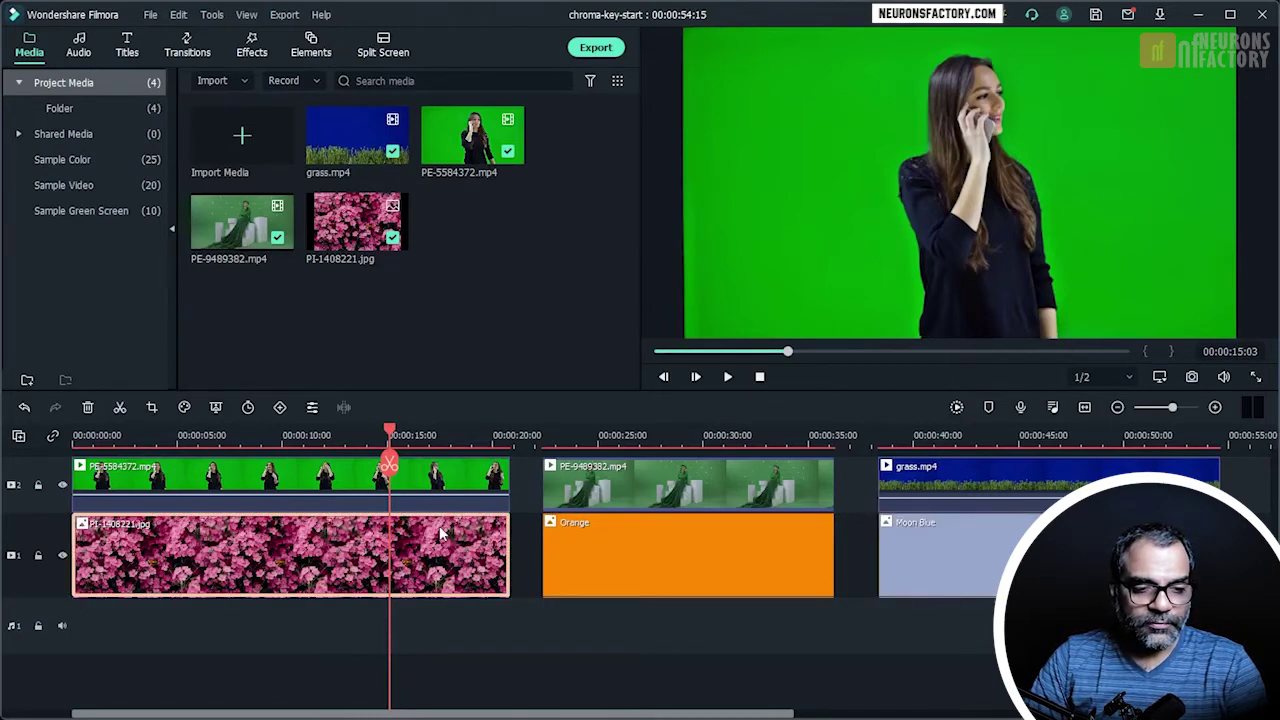
- Enable Chroma Key on the PE-5584372.mp4 clip and sample its key color from the green backdrop beside the woman
left_click(409, 478)
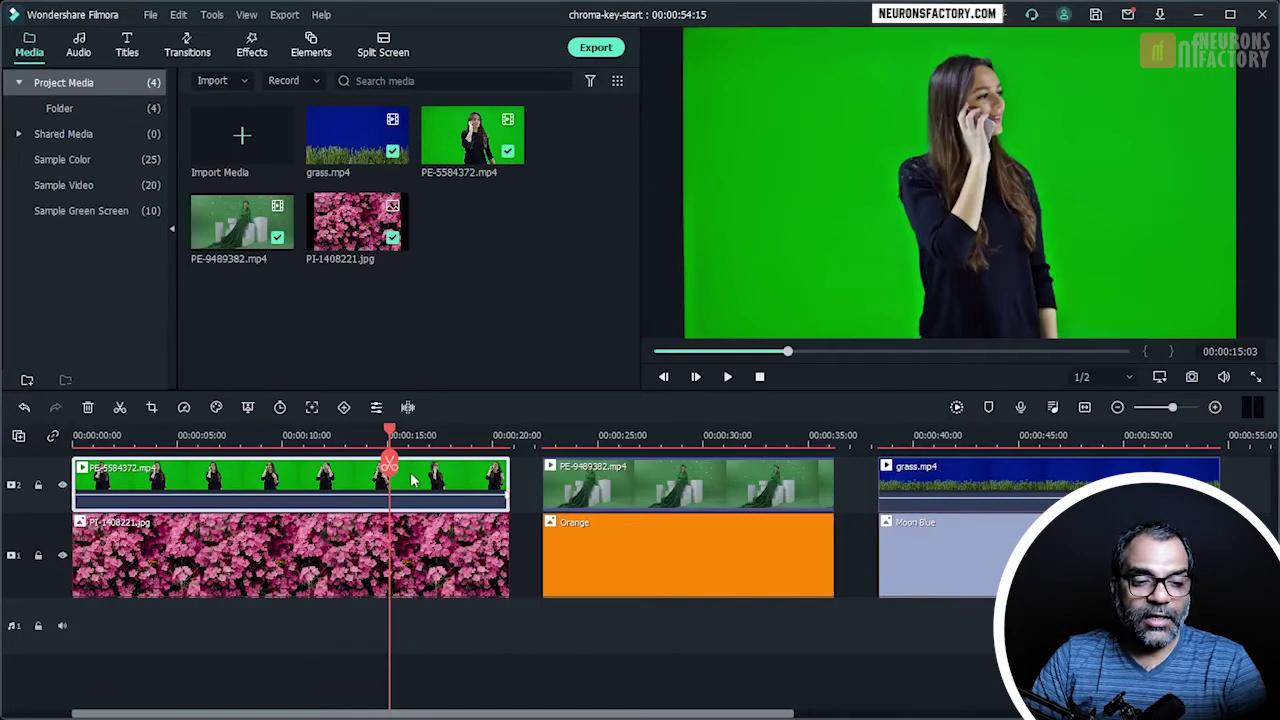
double_click(411, 480)
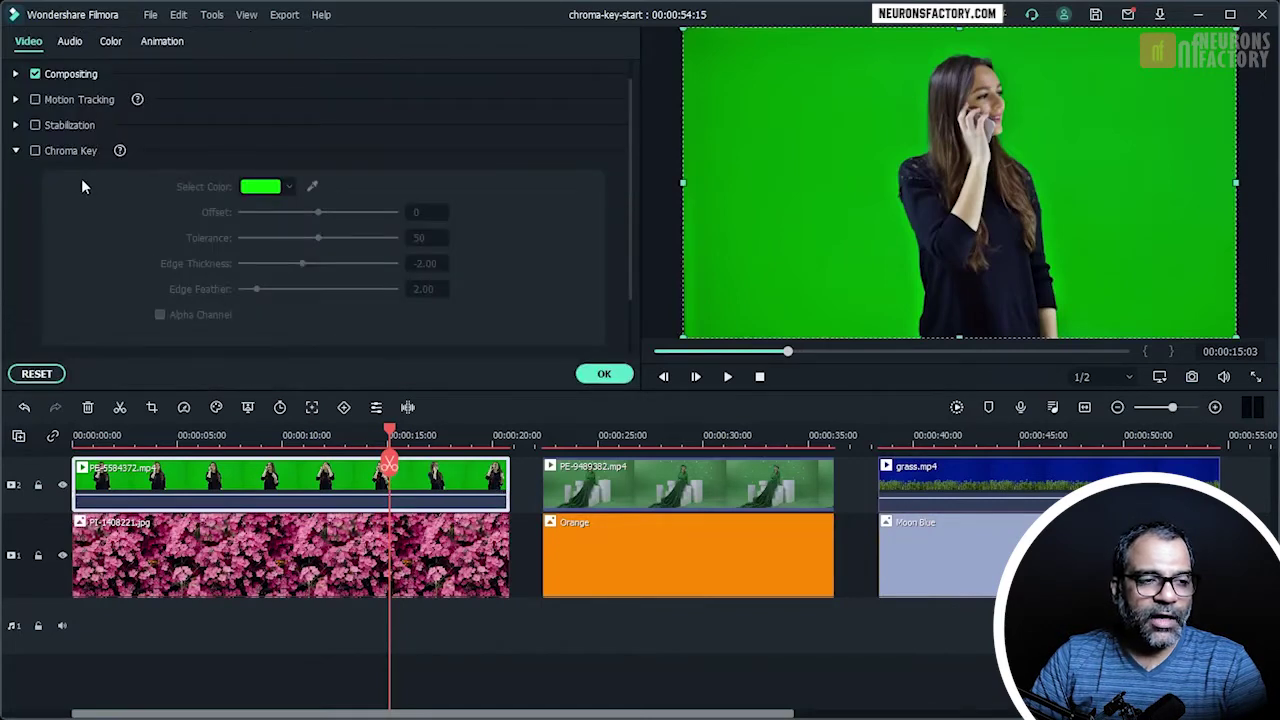
left_click(35, 151)
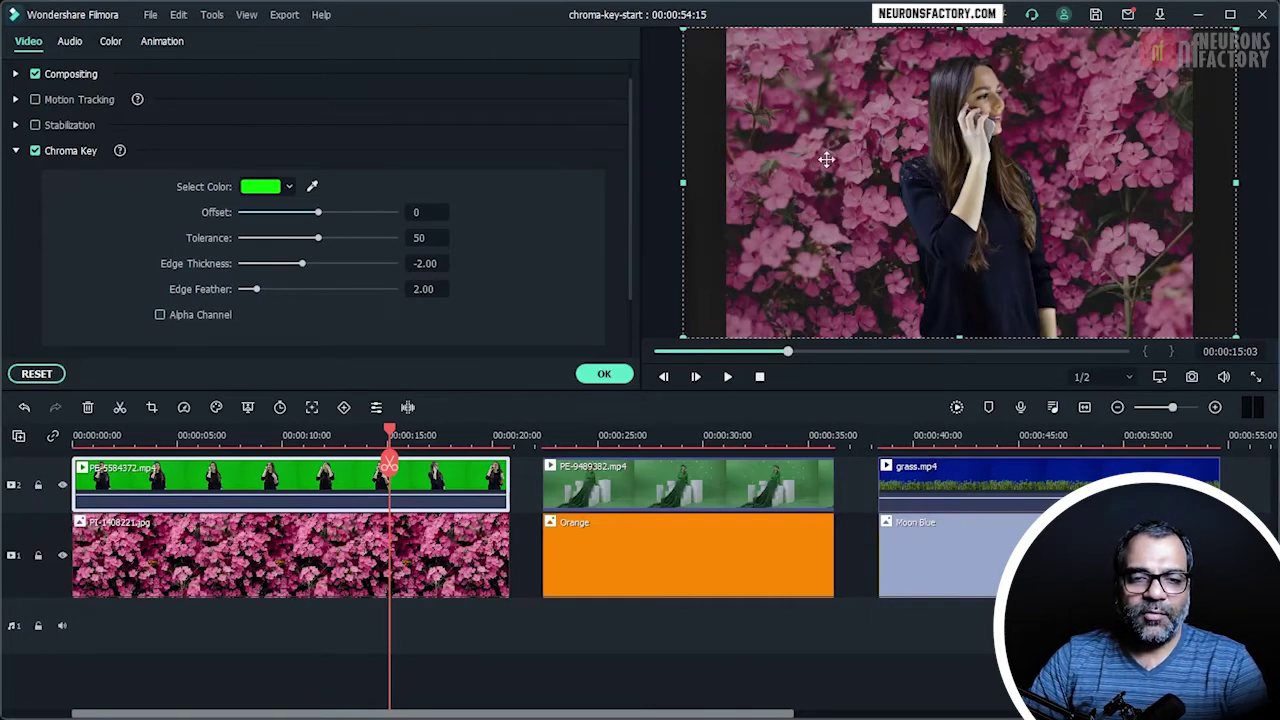
left_click(62, 487)
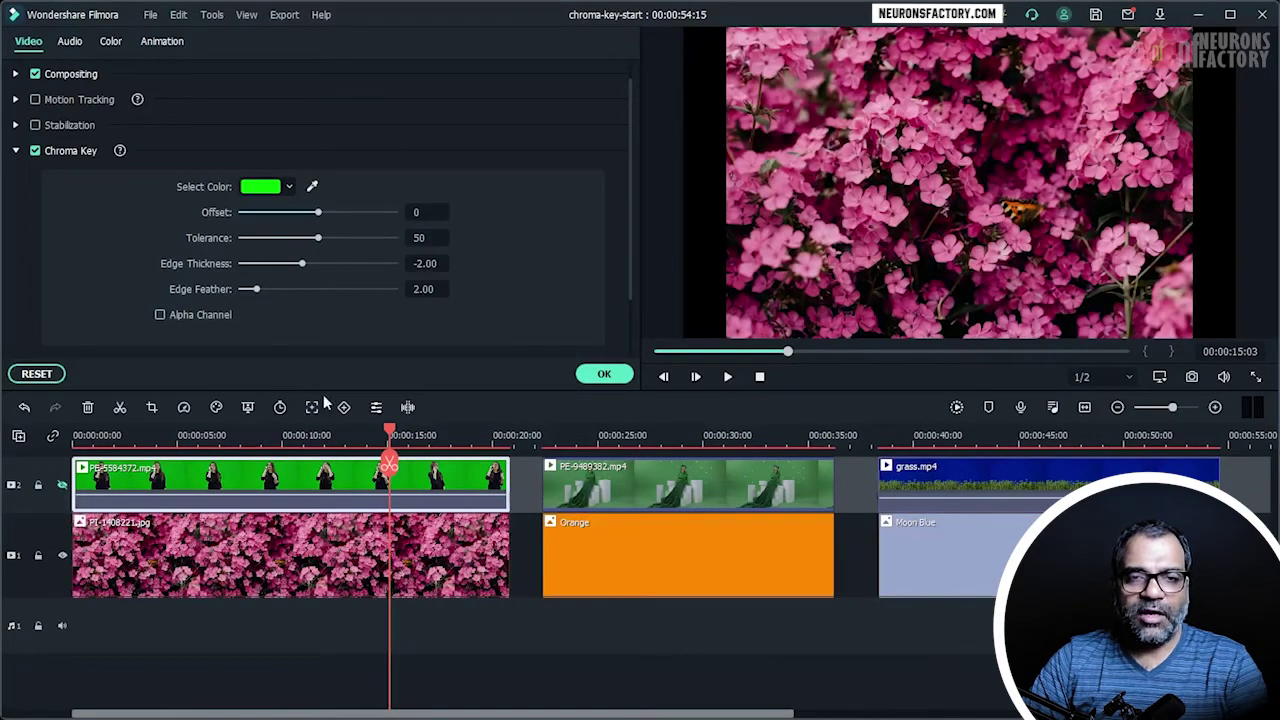
left_click(62, 486)
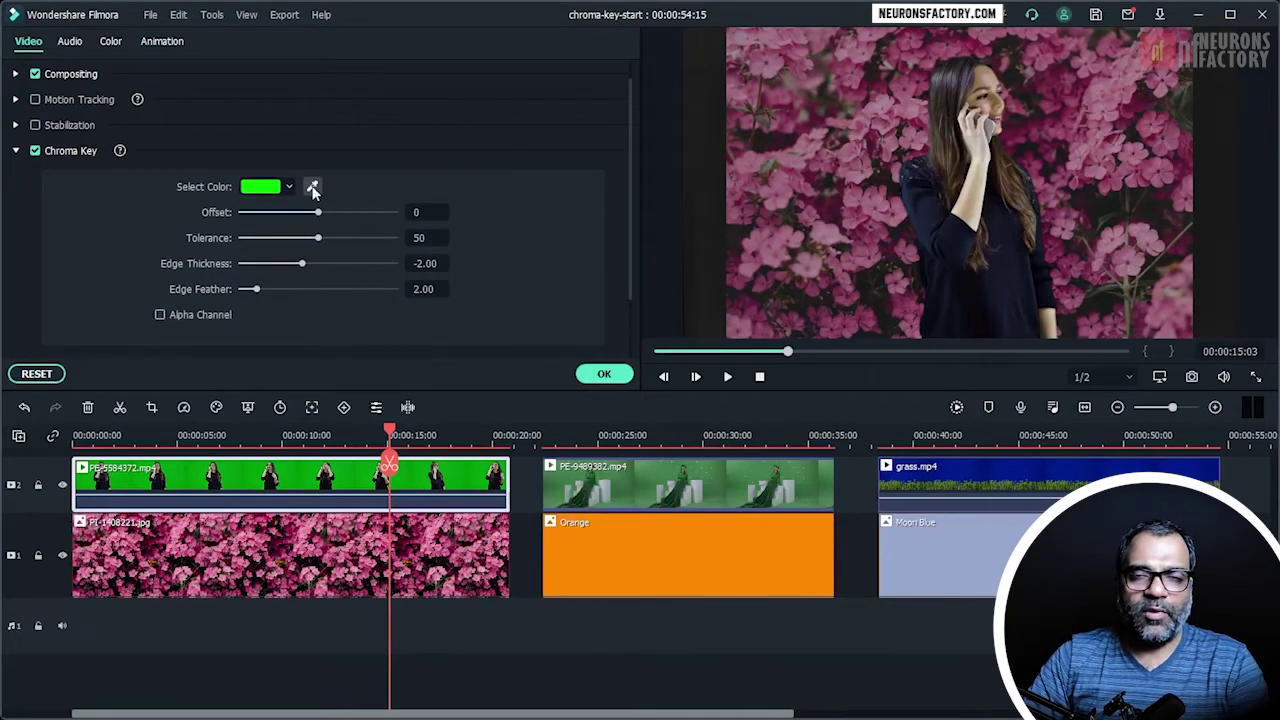
left_click(312, 188)
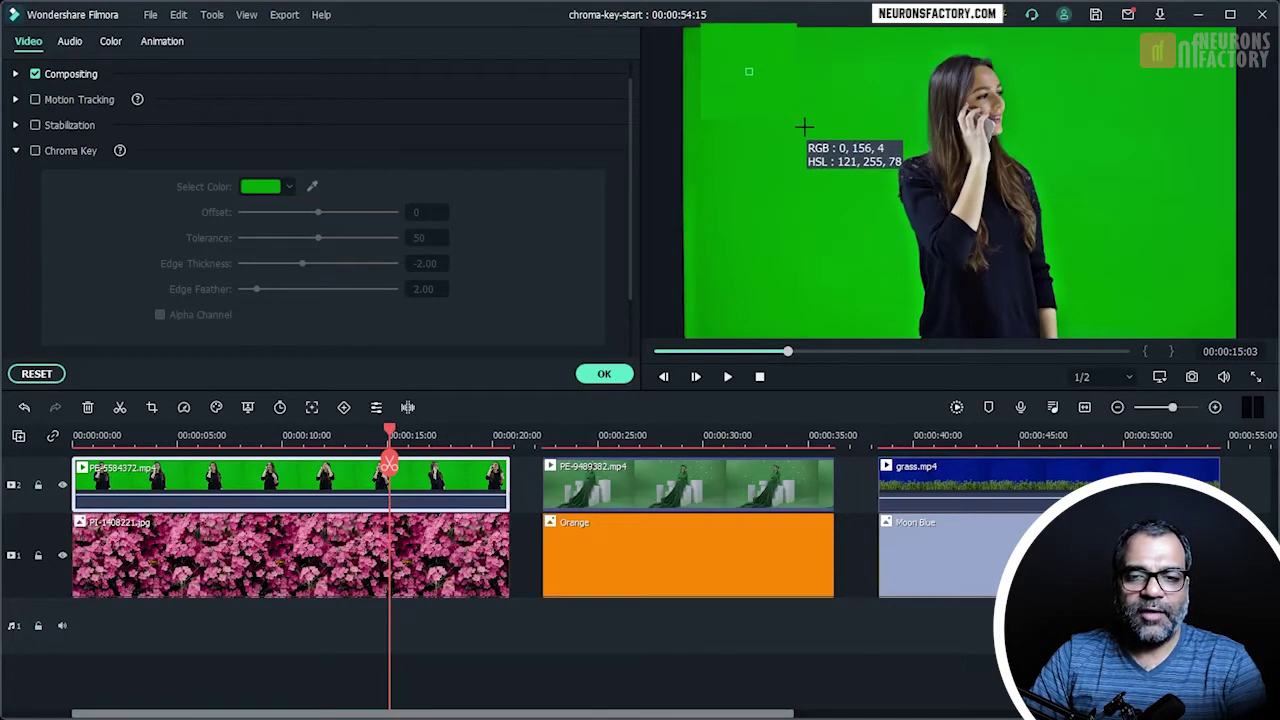
left_click(825, 207)
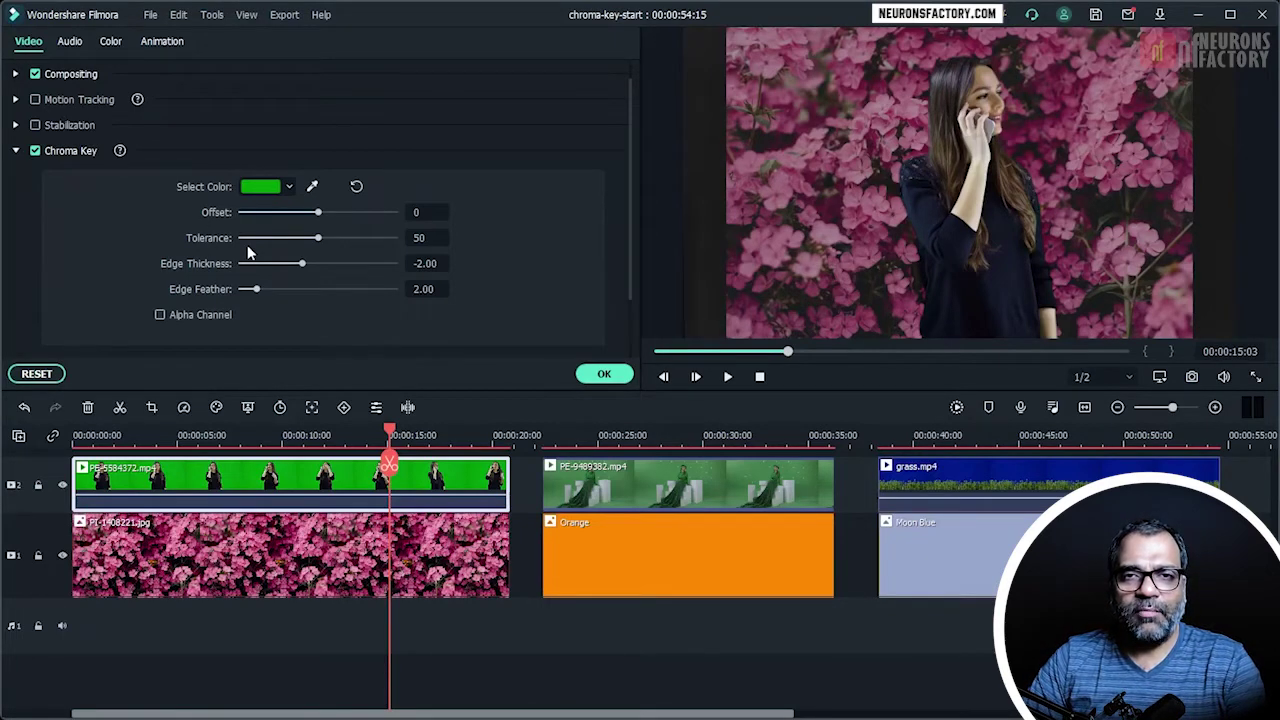
- Try a chroma key Offset of 9 and Tolerance of 43 while viewing the alpha channel, including an Offset of 100
left_click(160, 315)
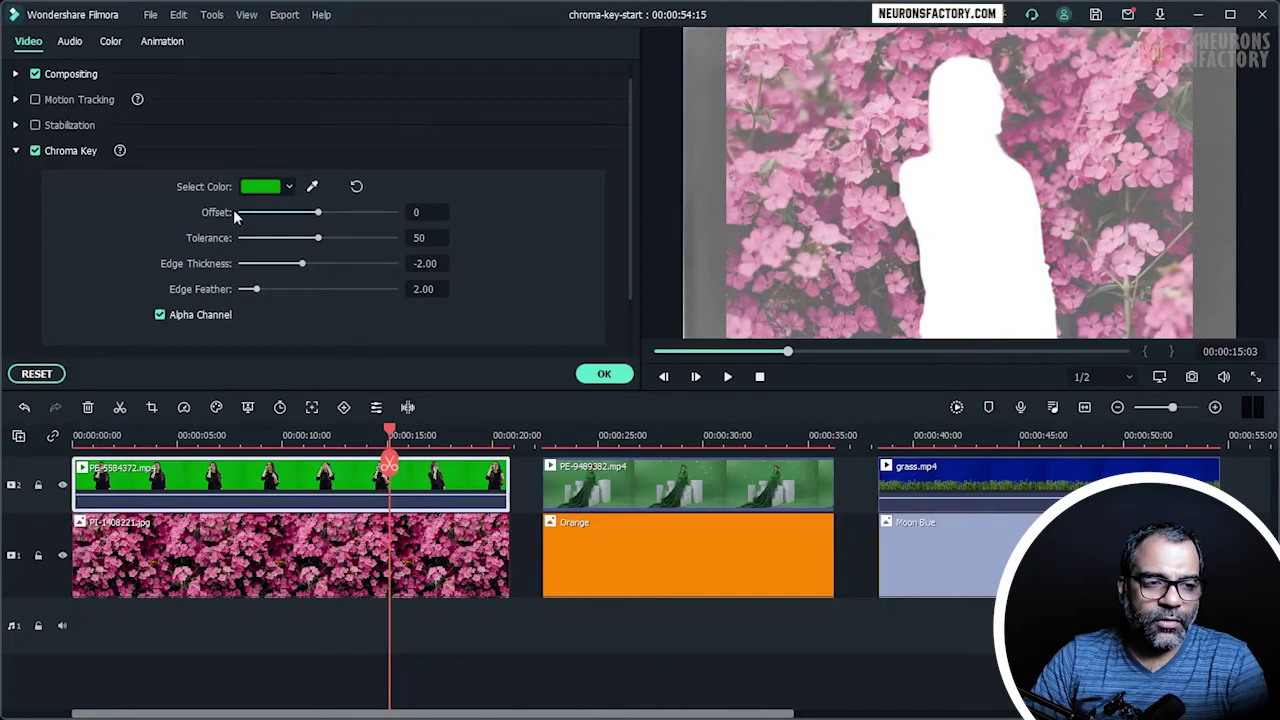
left_click_drag(318, 214, 333, 220)
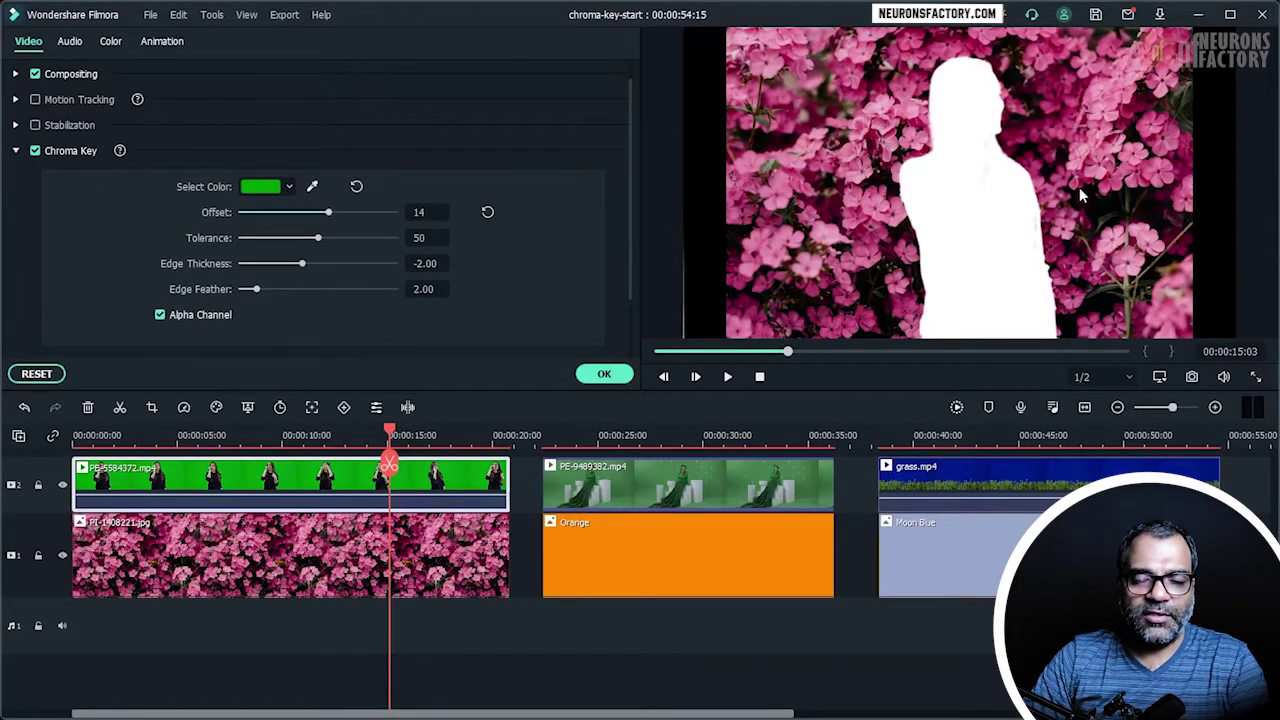
left_click_drag(329, 212, 377, 224)
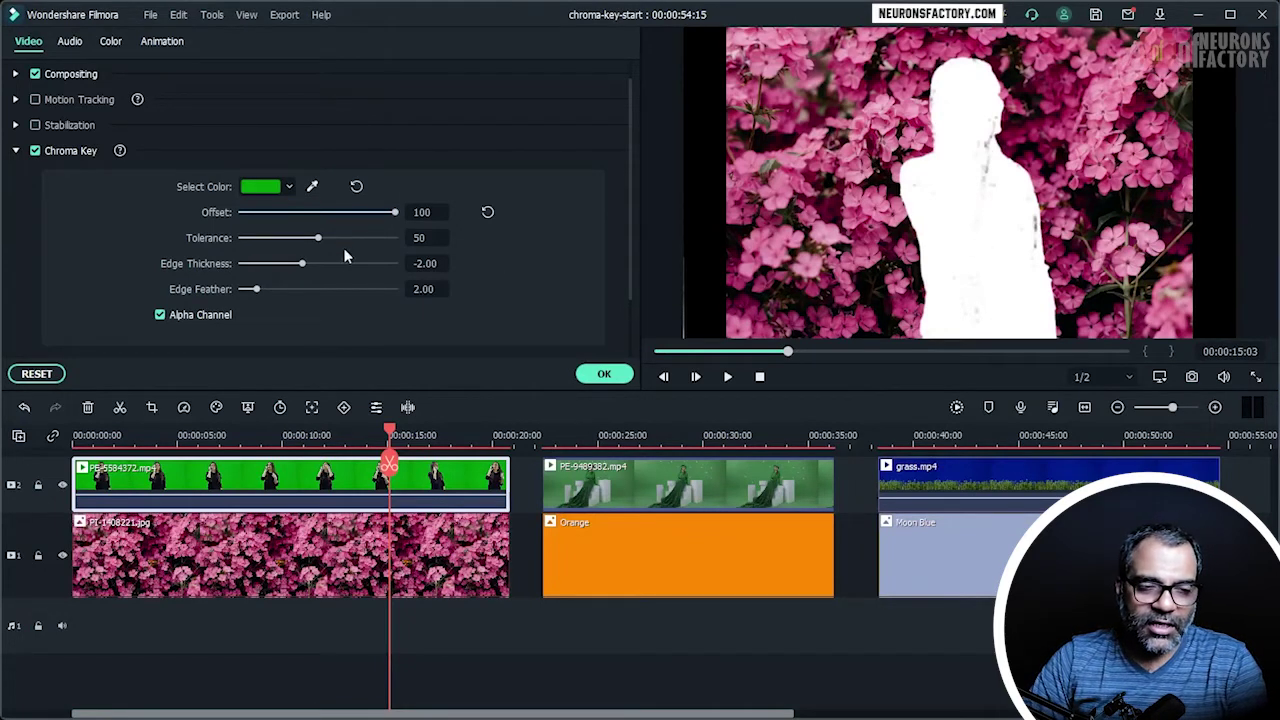
left_click_drag(396, 212, 325, 230)
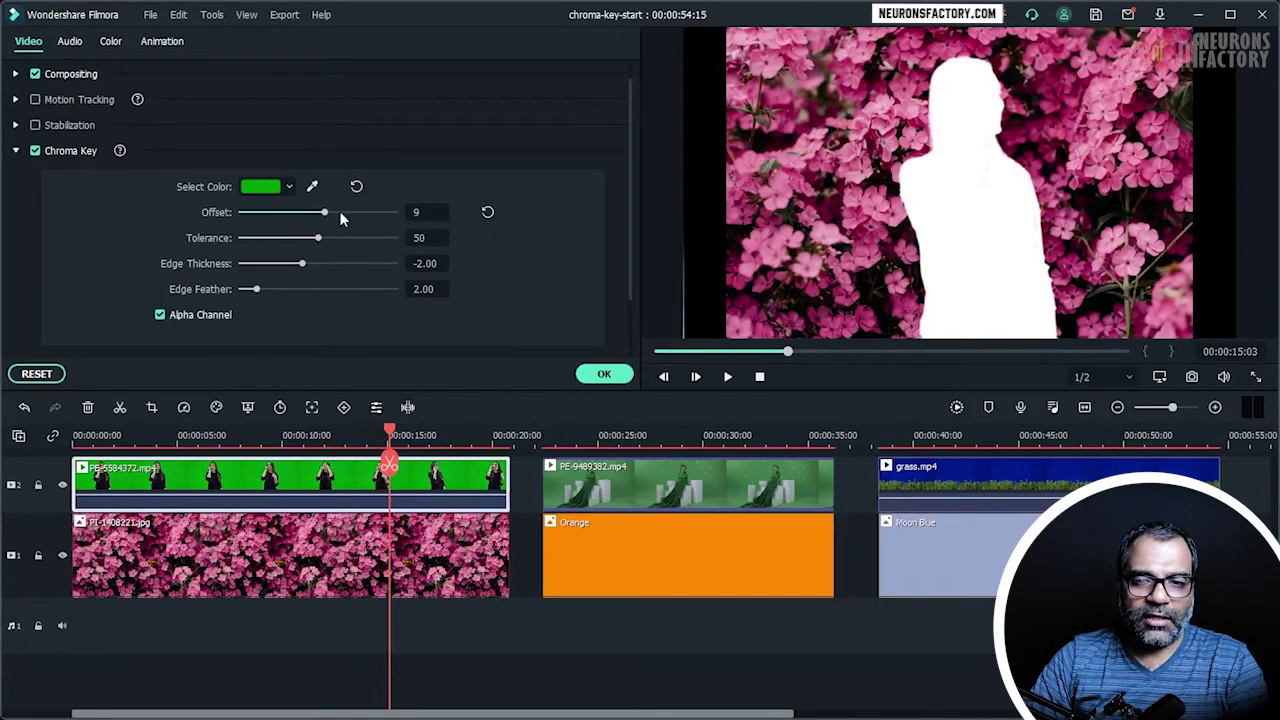
left_click_drag(331, 212, 317, 250)
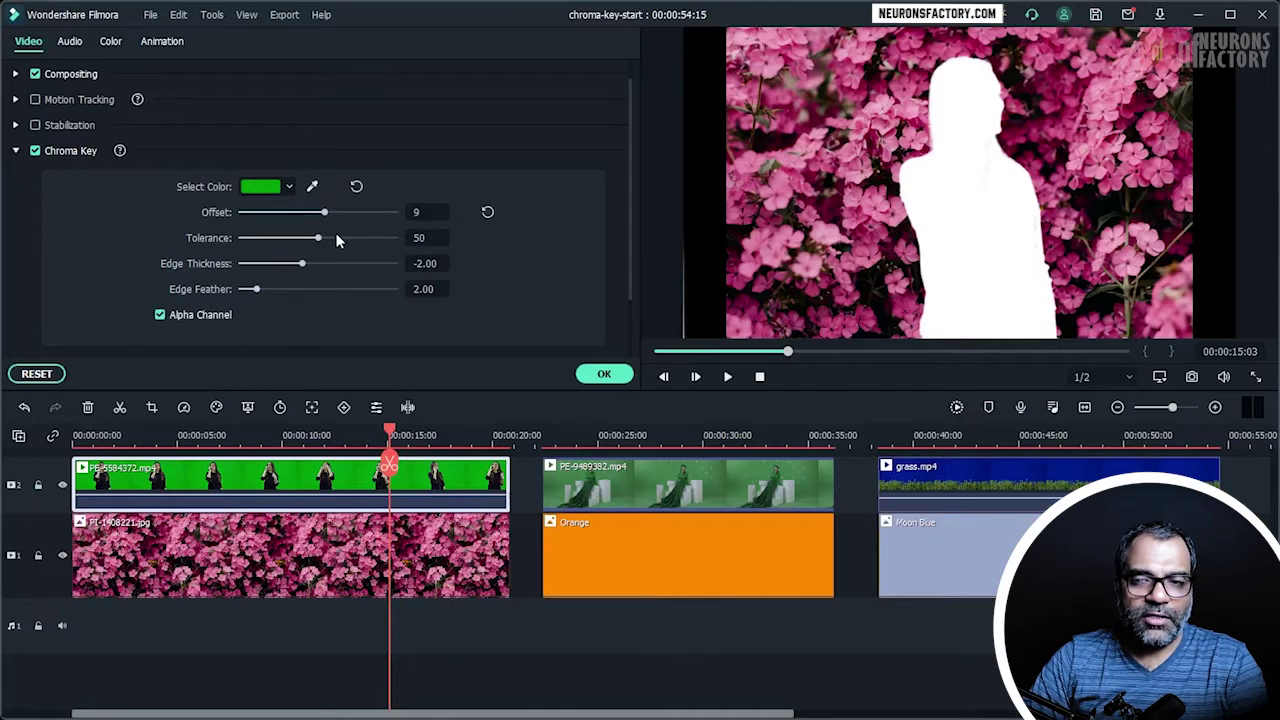
mouse_move(317, 240)
left_mouse_down()
mouse_move(357, 243)
mouse_move(310, 245)
left_mouse_up()
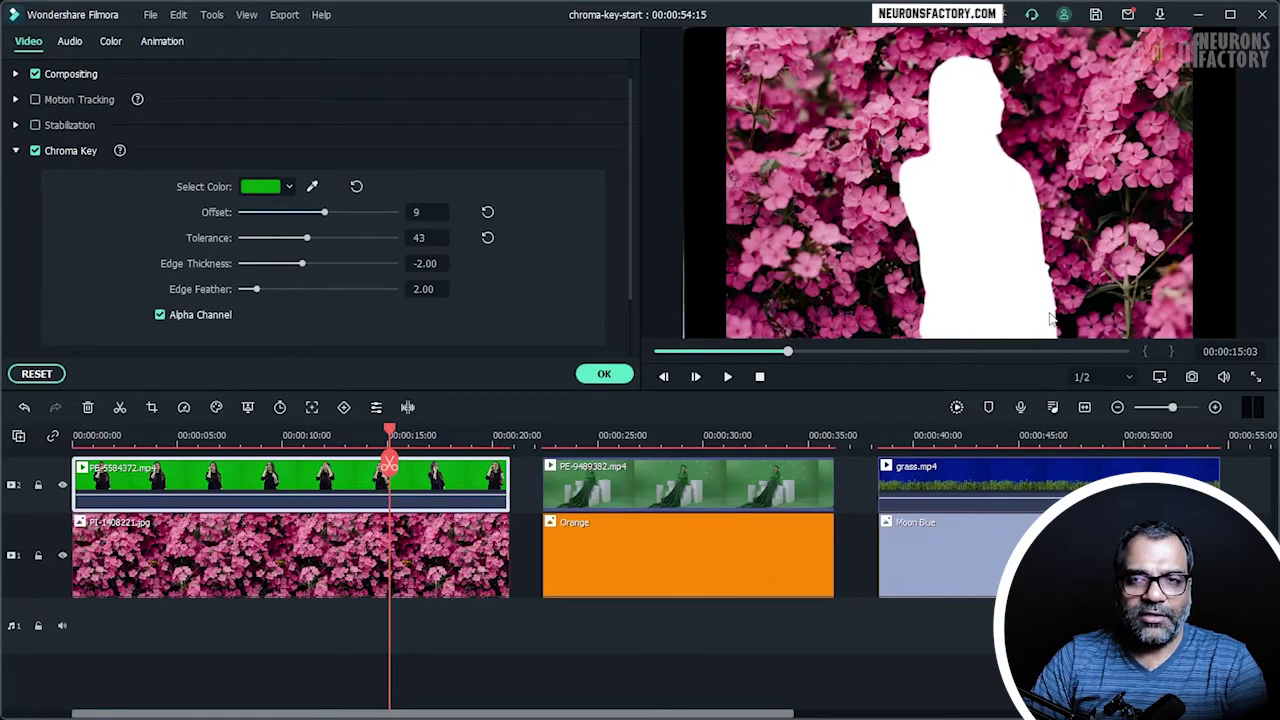
left_click(182, 316)
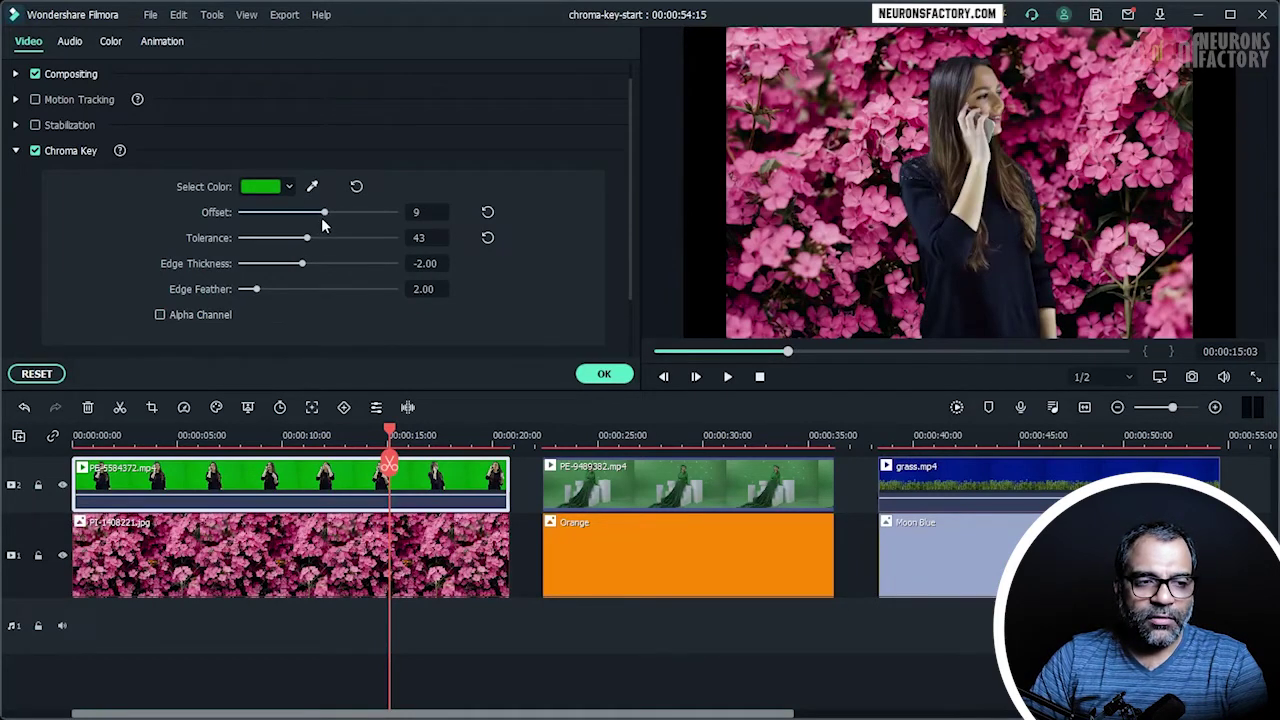
- Set the chroma key Offset to 43 and Tolerance to 49 for the PE-5584372.mp4 clip
mouse_move(328, 220)
left_mouse_down()
mouse_move(352, 218)
mouse_move(308, 220)
mouse_move(344, 217)
left_mouse_up()
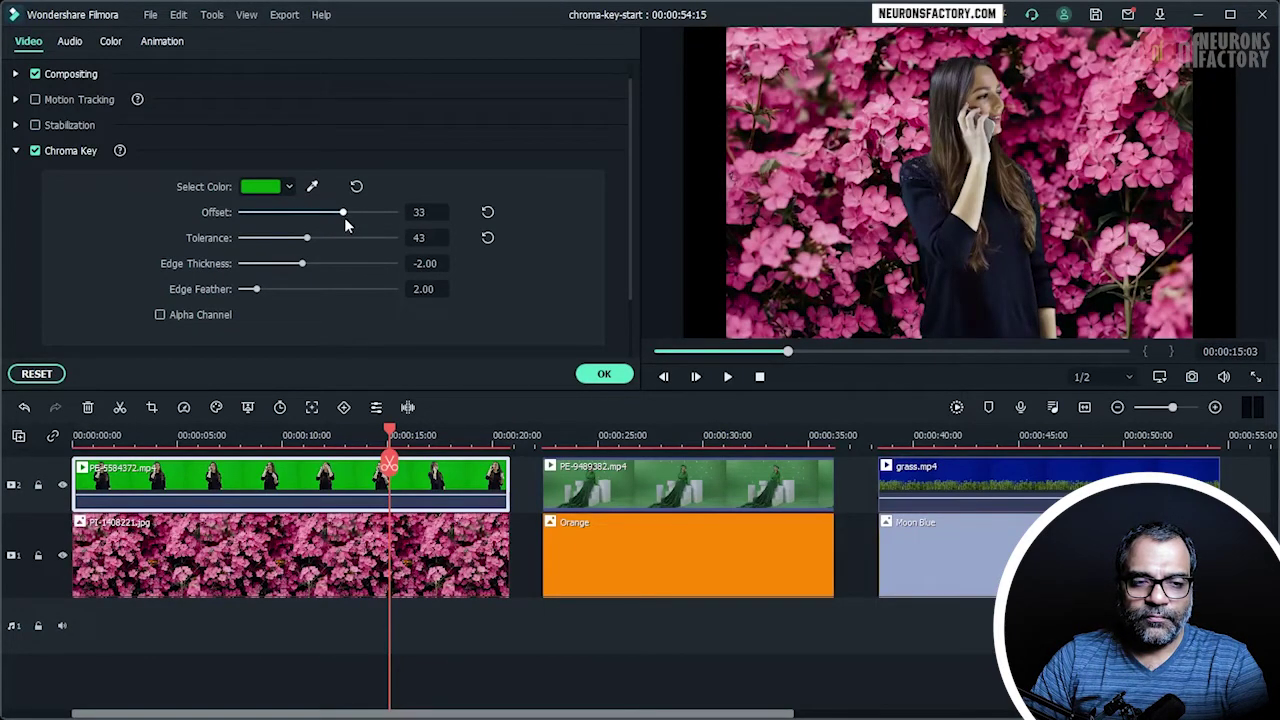
left_click(487, 212)
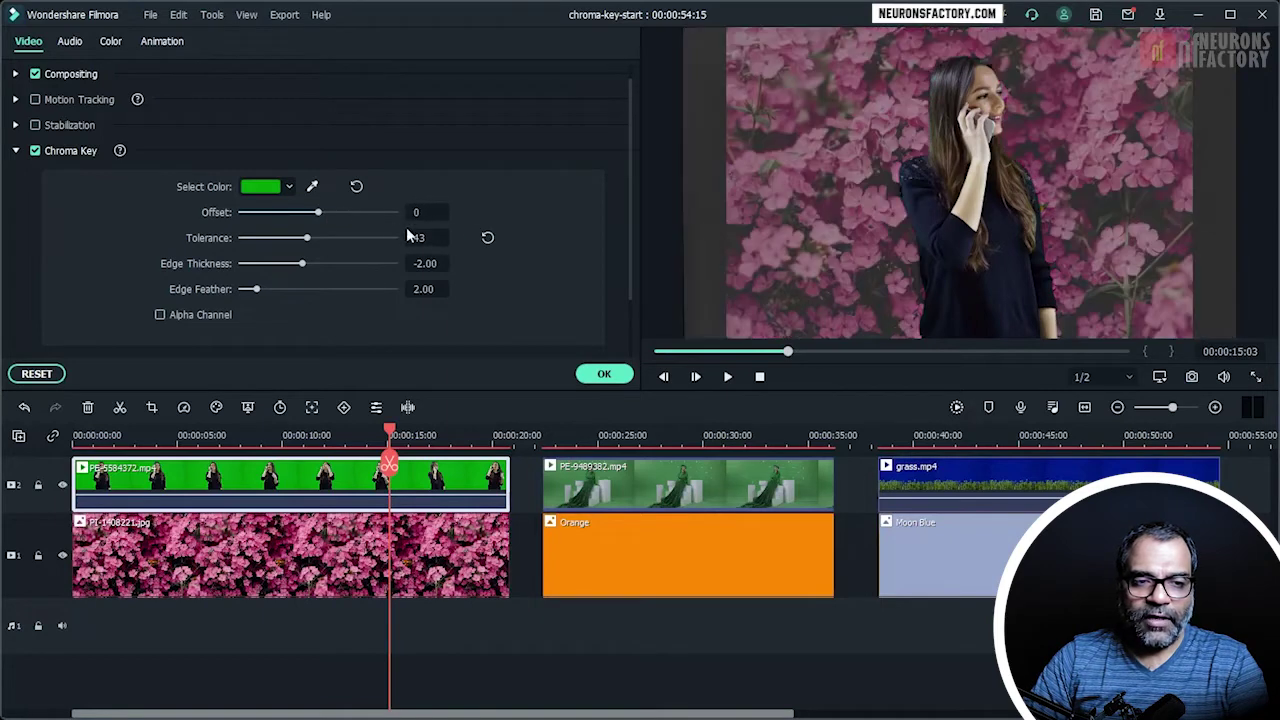
left_click_drag(321, 215, 352, 218)
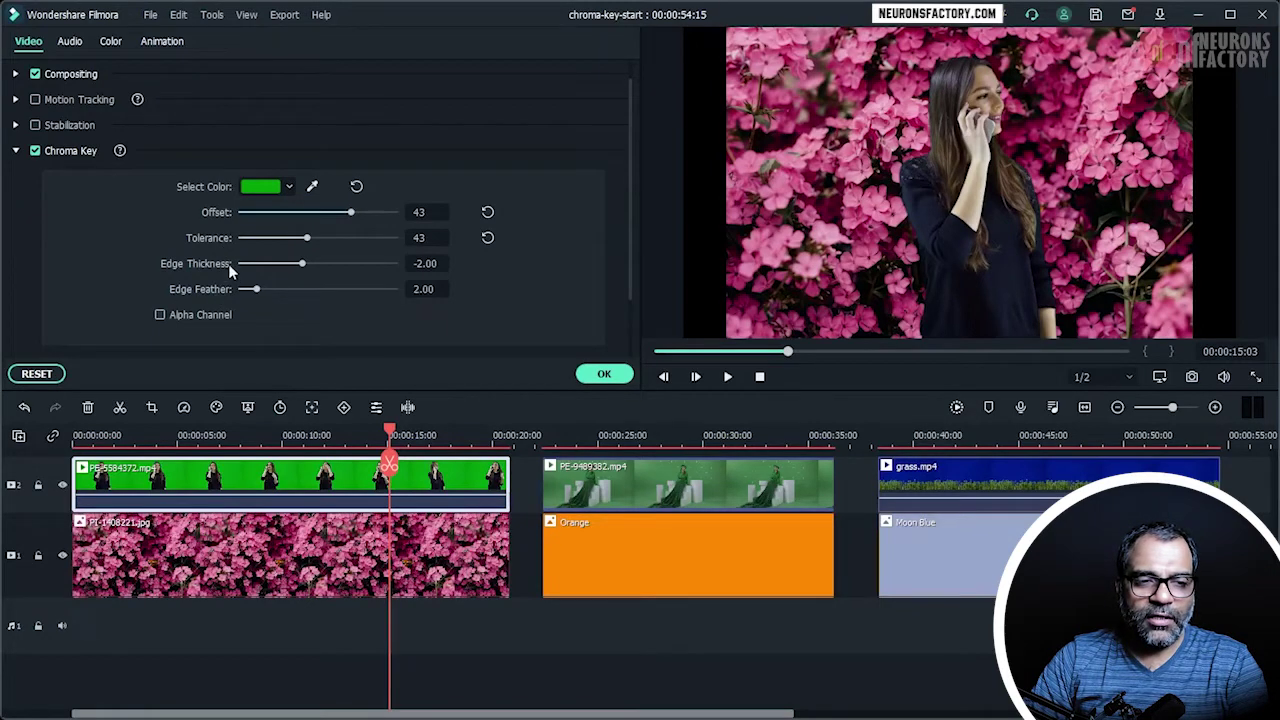
left_click(306, 238)
left_click_drag(306, 238, 317, 263)
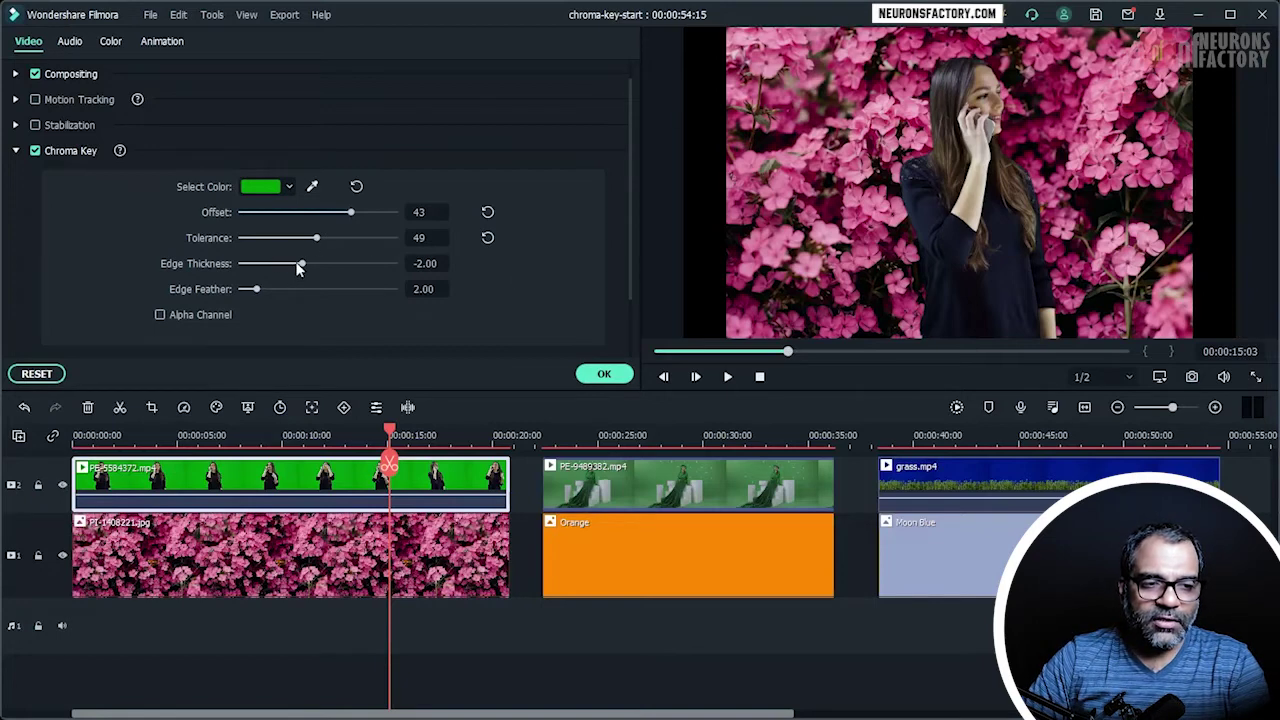
- Set Edge Thickness to -5.21 and Edge Feather to 5.42, and check the matte in the alpha channel view
left_click_drag(303, 266, 400, 265)
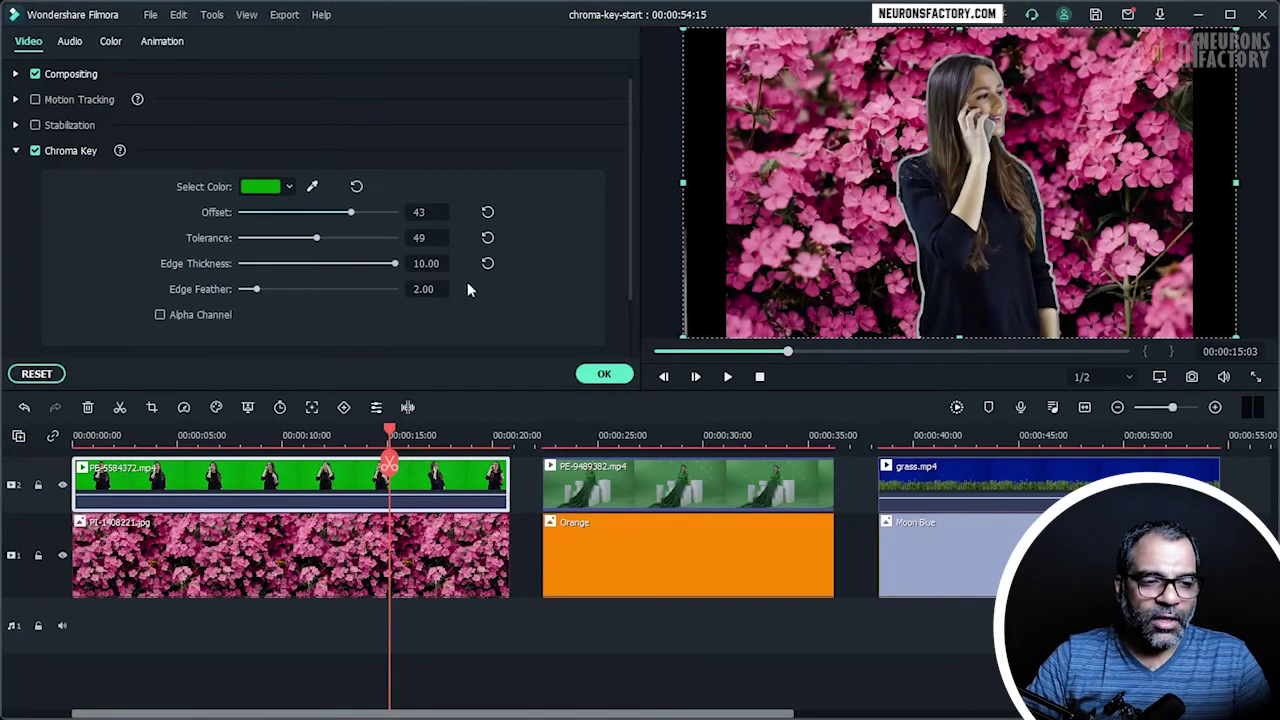
left_click_drag(346, 264, 280, 276)
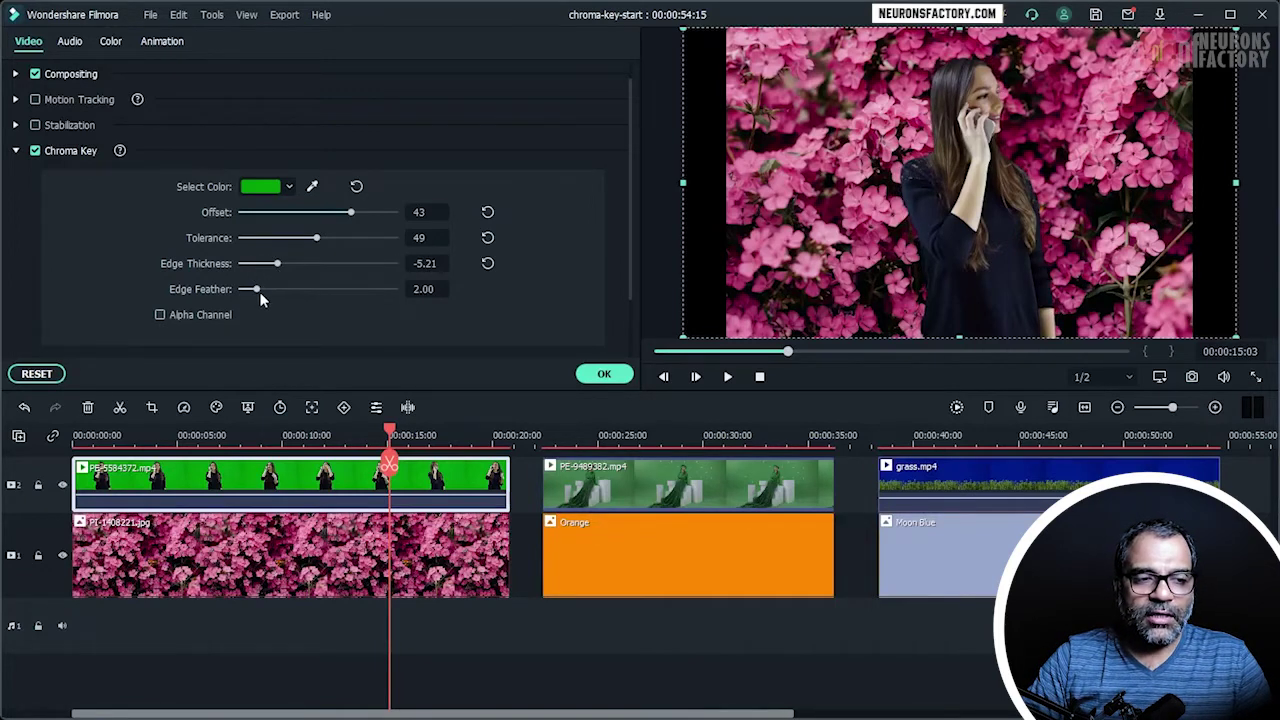
mouse_move(263, 291)
left_mouse_down()
mouse_move(374, 297)
mouse_move(338, 303)
mouse_move(391, 291)
mouse_move(254, 298)
mouse_move(282, 298)
left_mouse_up()
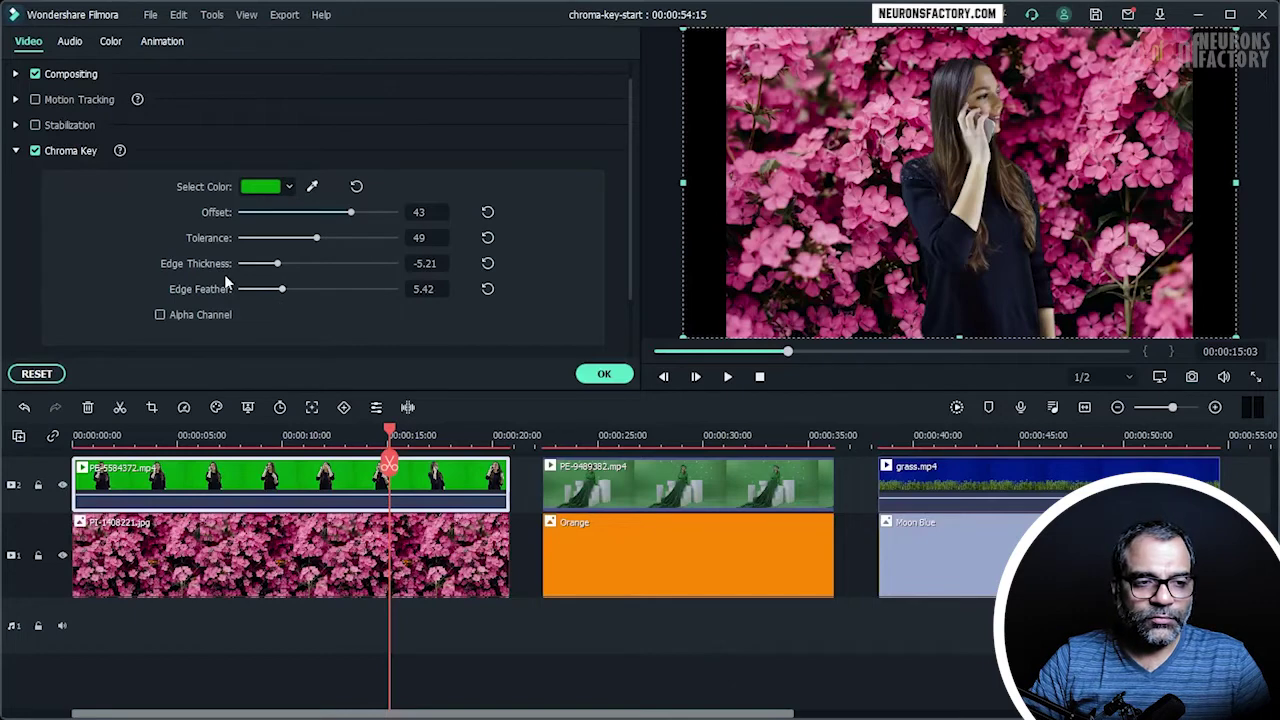
left_click(209, 316)
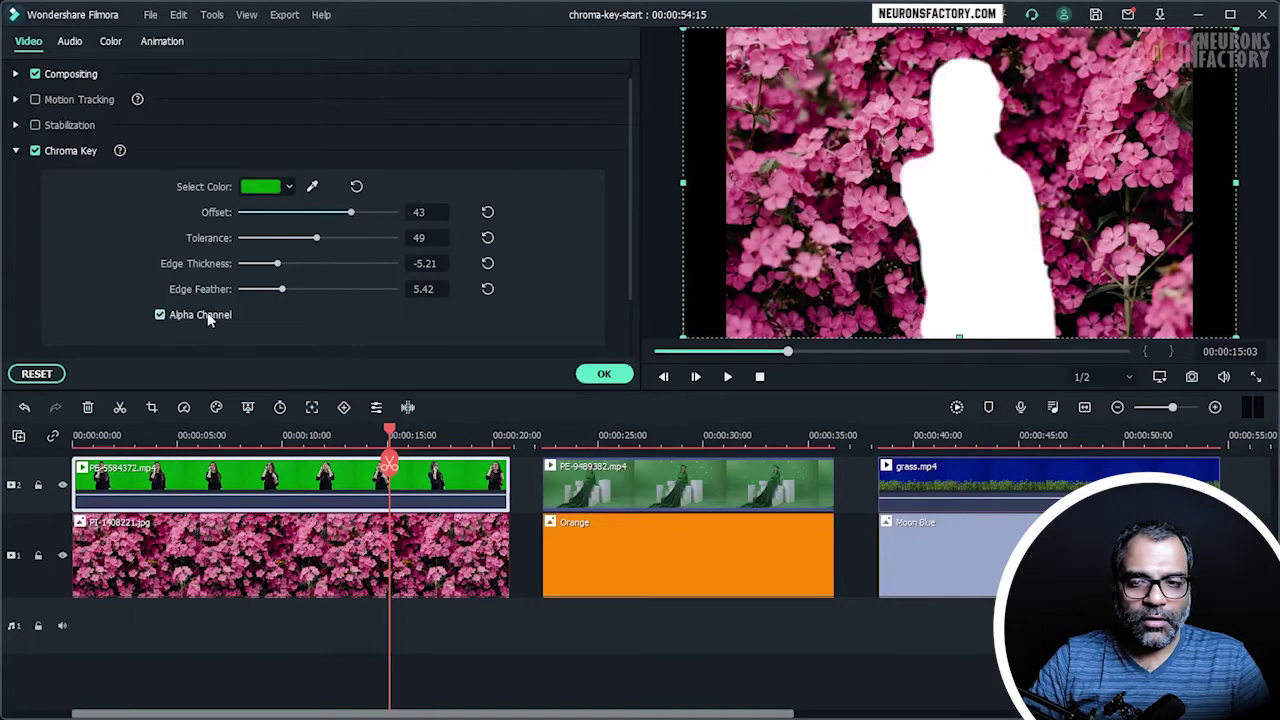
left_click(195, 316)
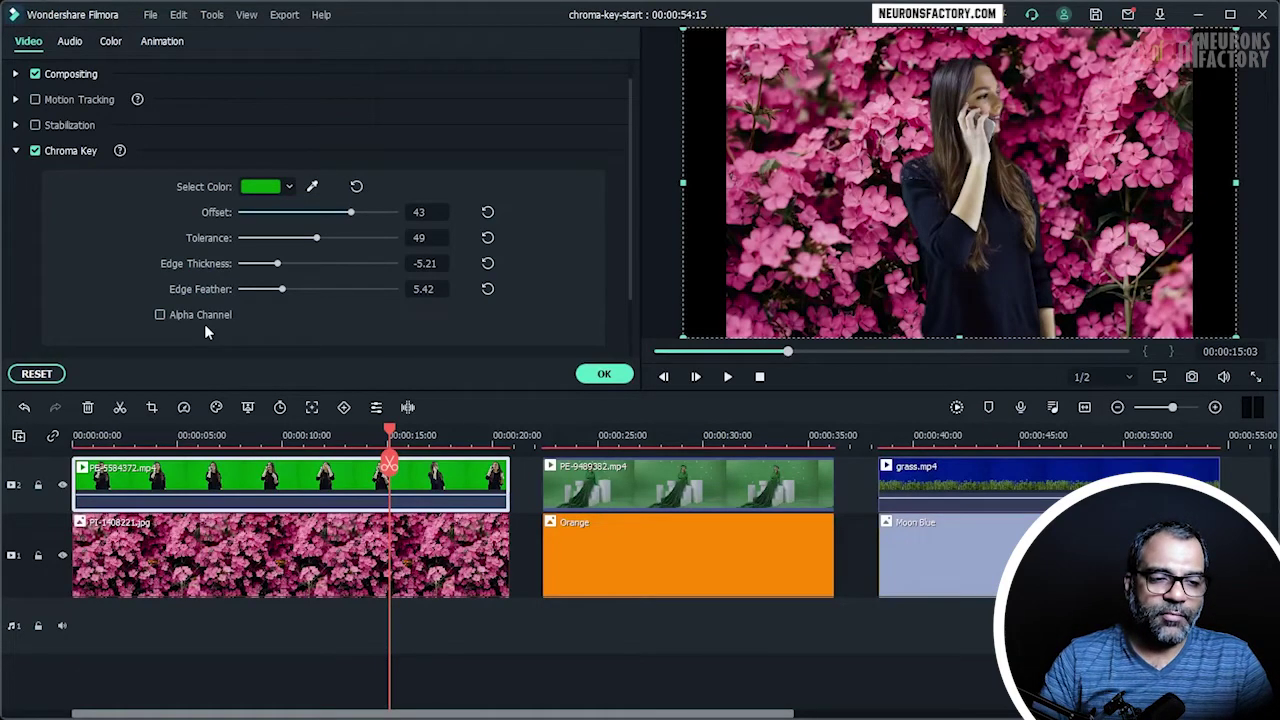
- Enable Chroma Key on the PE-9489382.mp4 clip above the orange background and set its Offset to 20
left_click(664, 437)
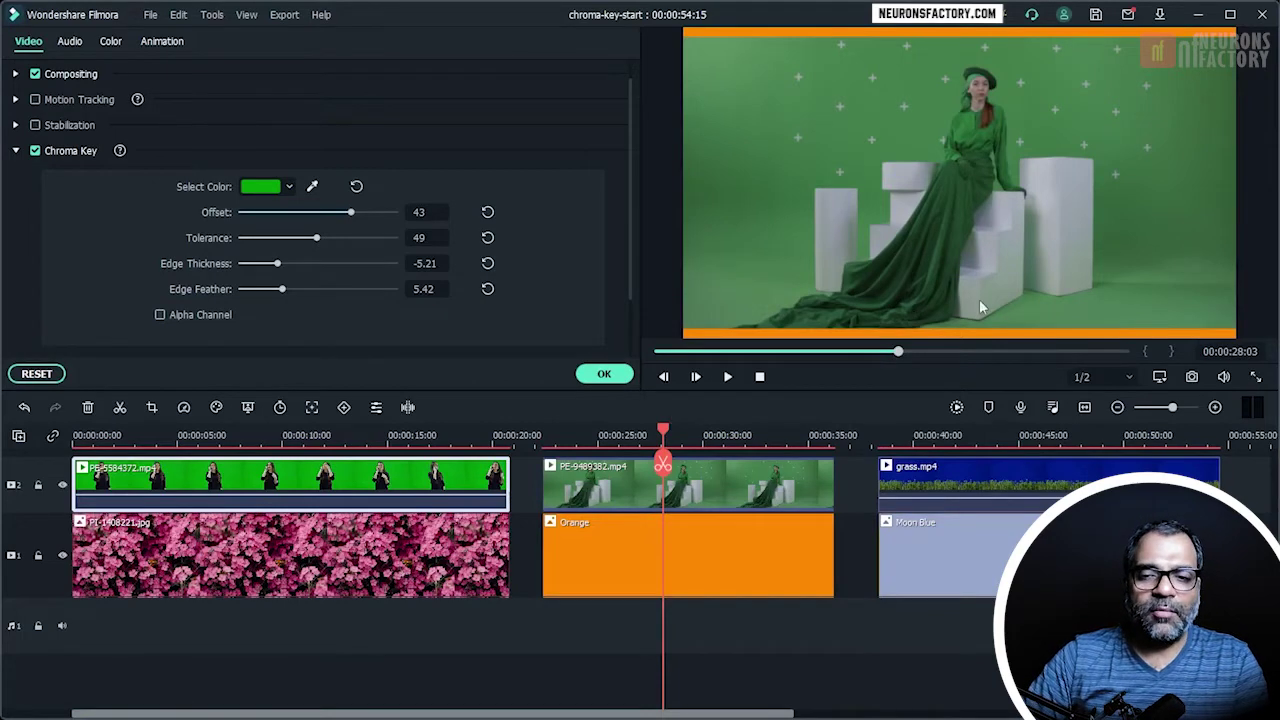
left_click(598, 485)
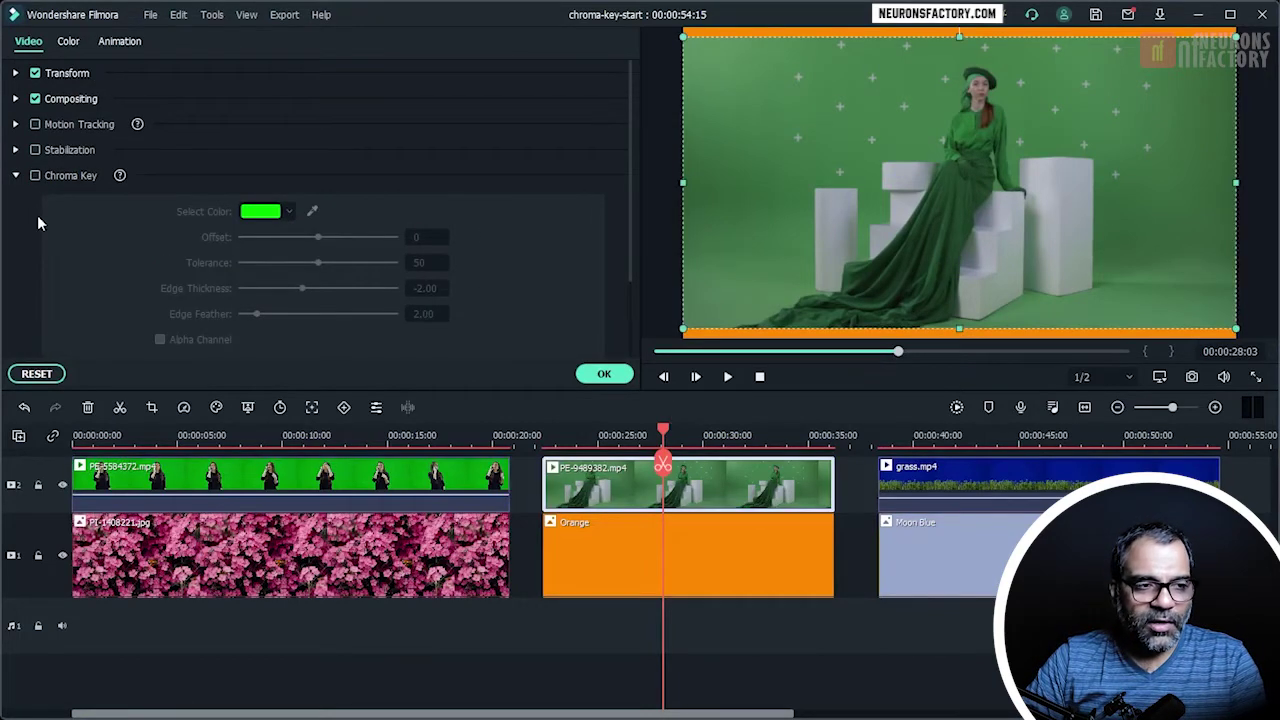
left_click(35, 175)
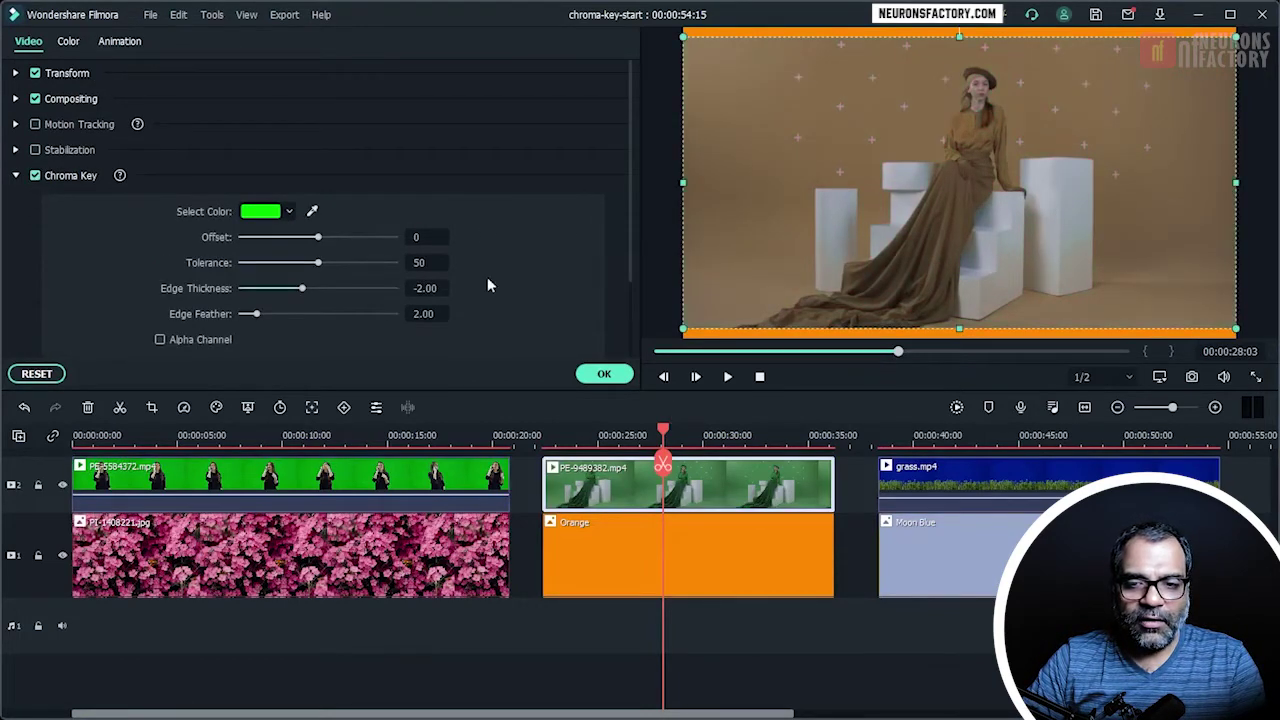
left_click_drag(318, 242, 334, 245)
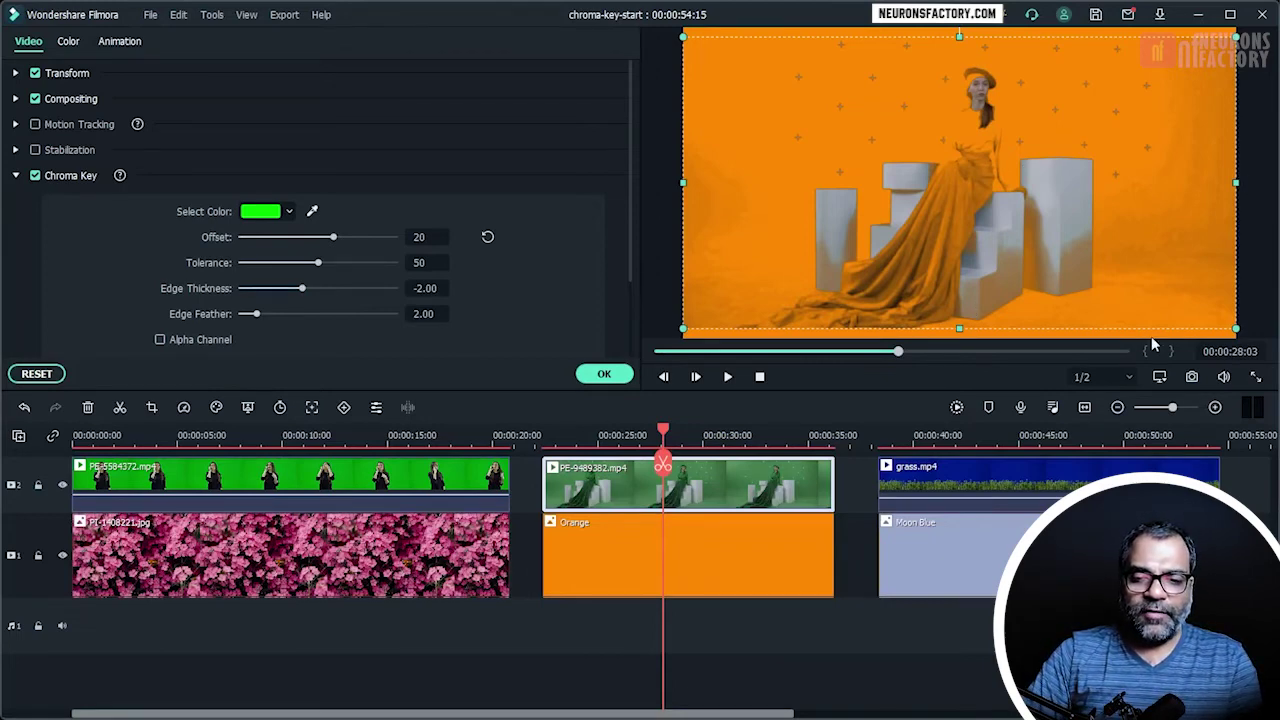
- Move the playhead over the grass.mp4 clip and sample its blue backdrop as the key color of the selected PE-9489382.mp4 clip
left_click(996, 432)
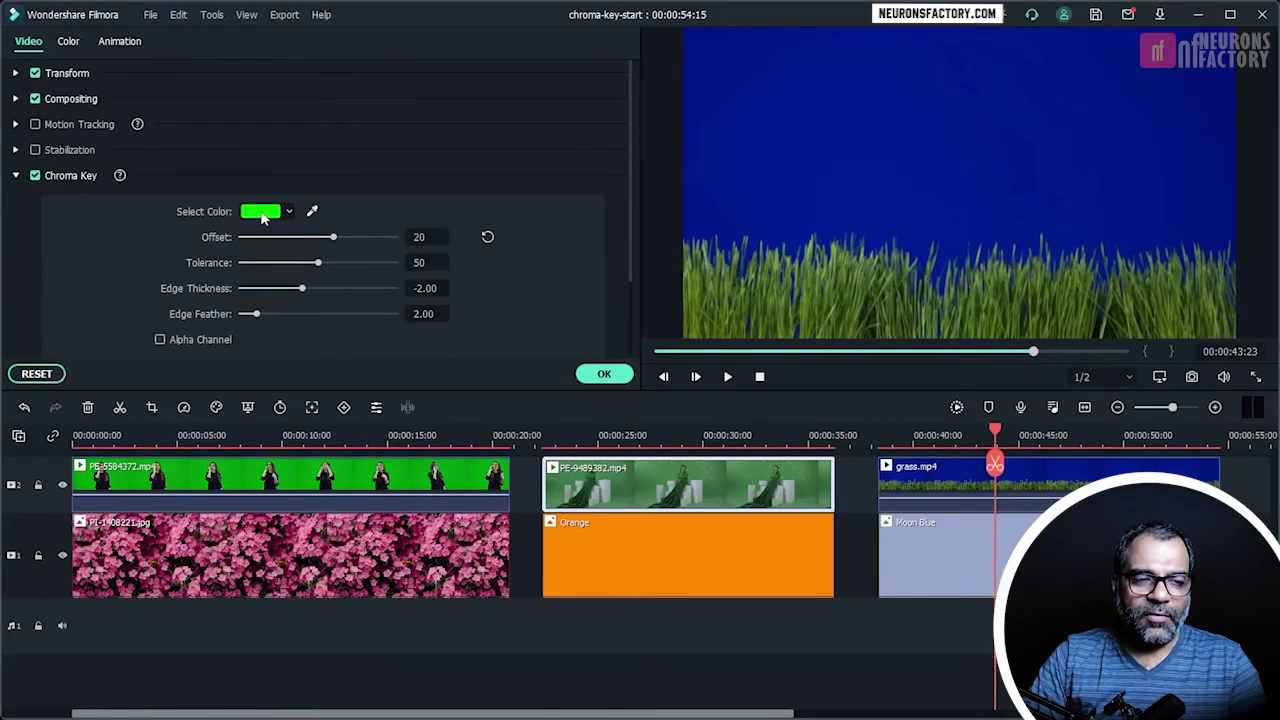
left_click(312, 211)
left_click(712, 146)
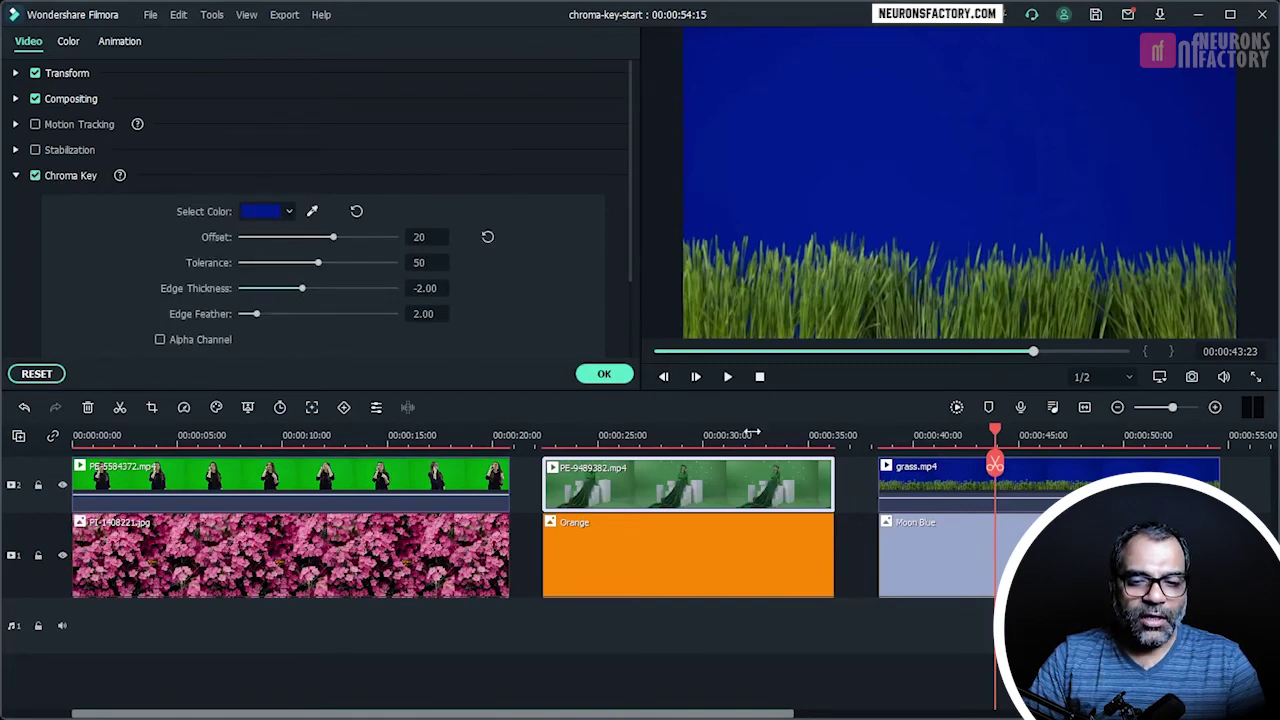
- Enable Chroma Key on the grass.mp4 clip and sample its blue backdrop as the key color
left_click(940, 498)
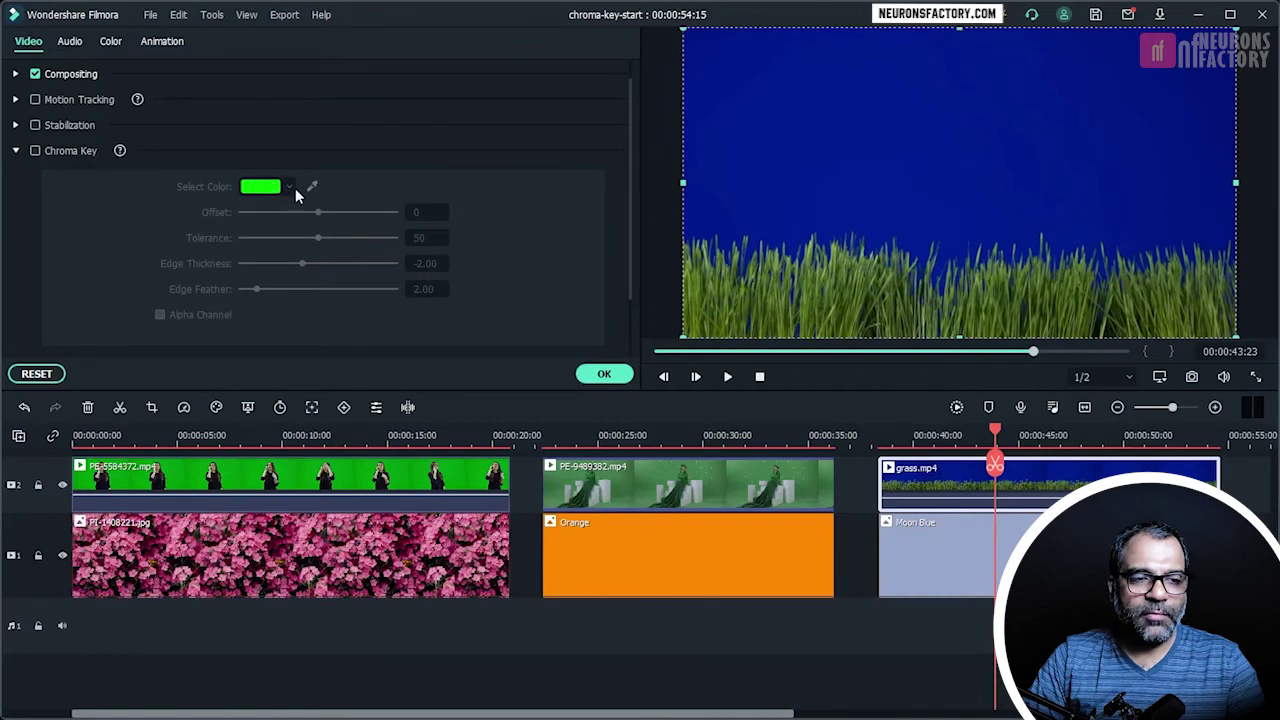
left_click(40, 152)
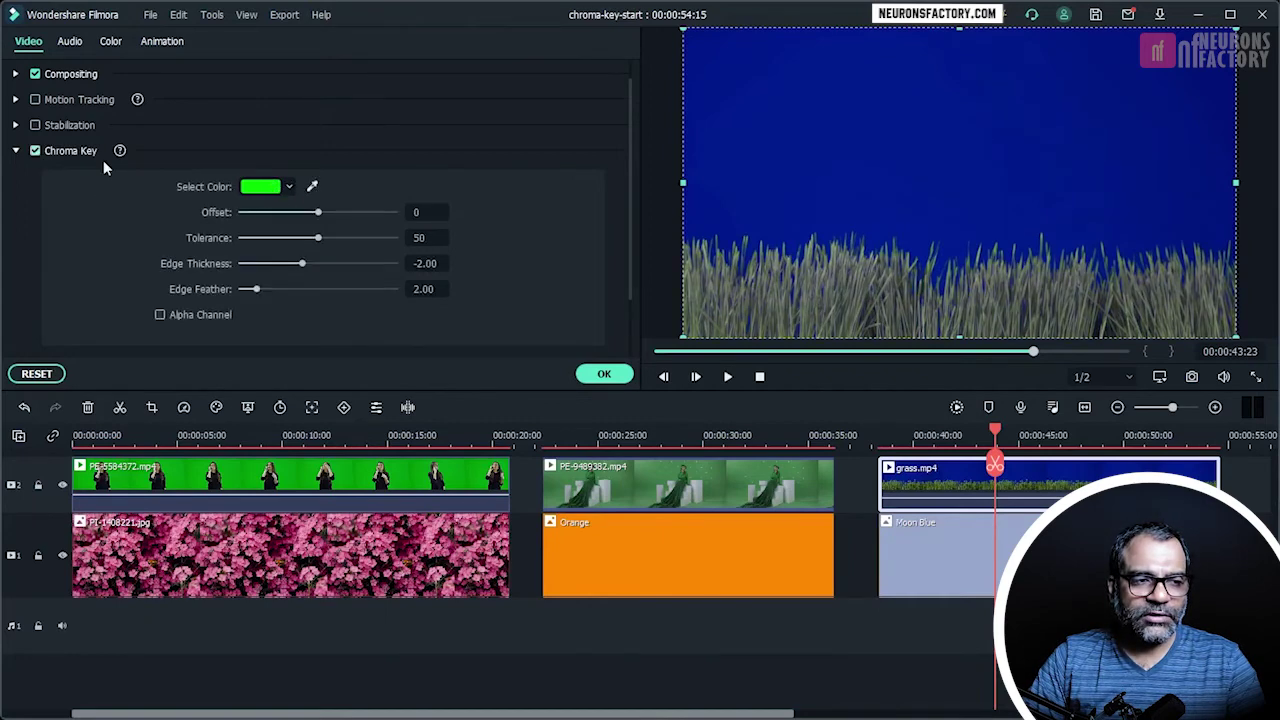
left_click(264, 192)
left_click(312, 186)
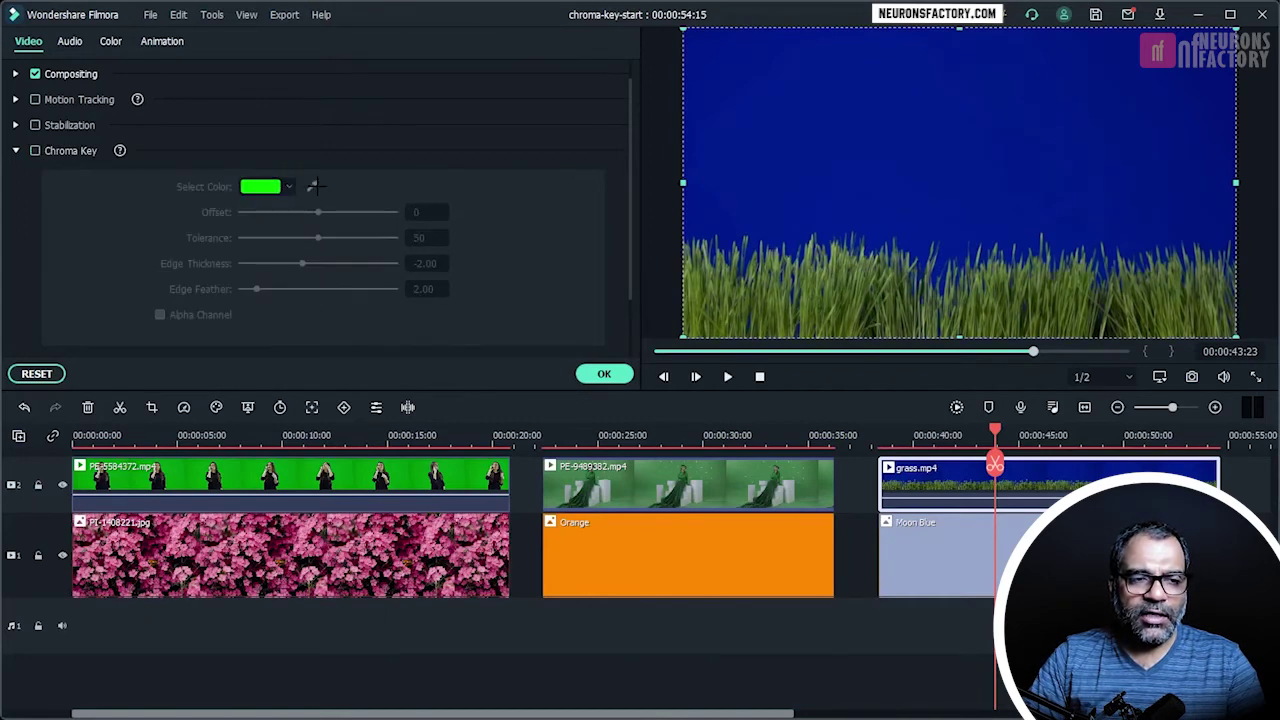
left_click(846, 129)
- Check the Moon Blue background beneath the grass, and set the grass.mp4 clip's chroma key Offset to -20
left_click(918, 552)
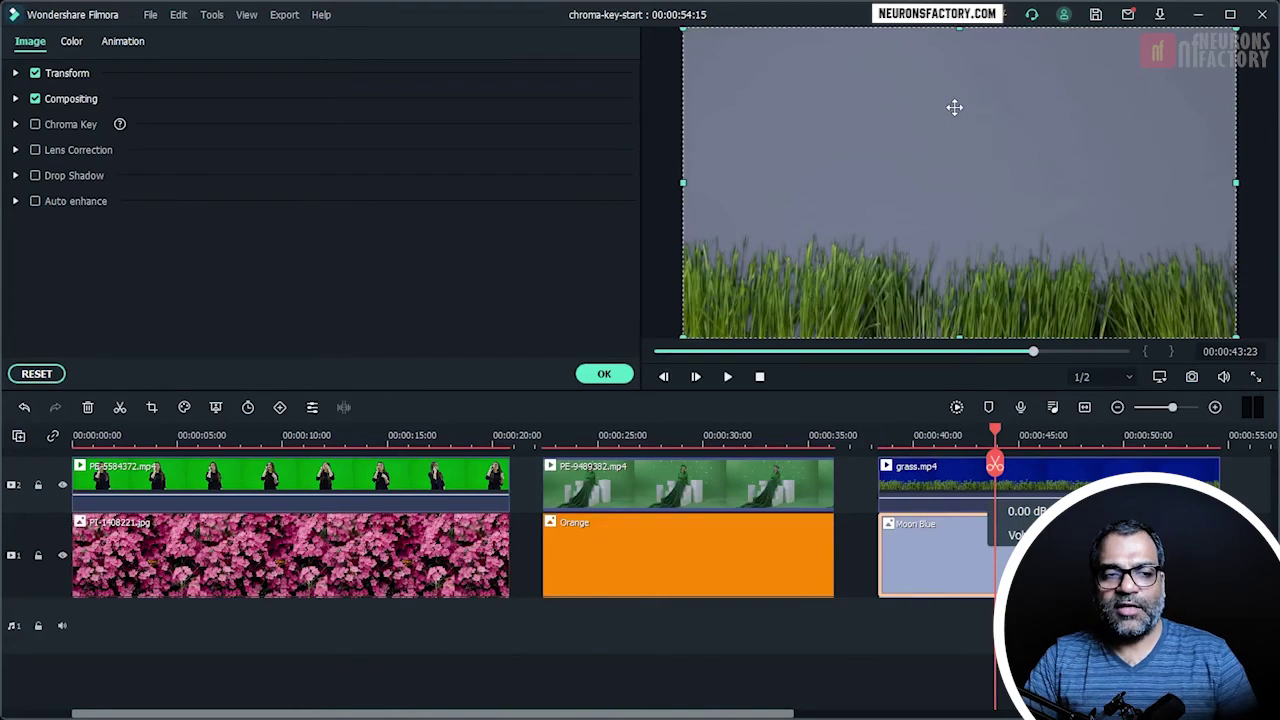
left_click(931, 488)
mouse_move(318, 212)
left_mouse_down()
mouse_move(337, 217)
mouse_move(303, 222)
left_mouse_up()
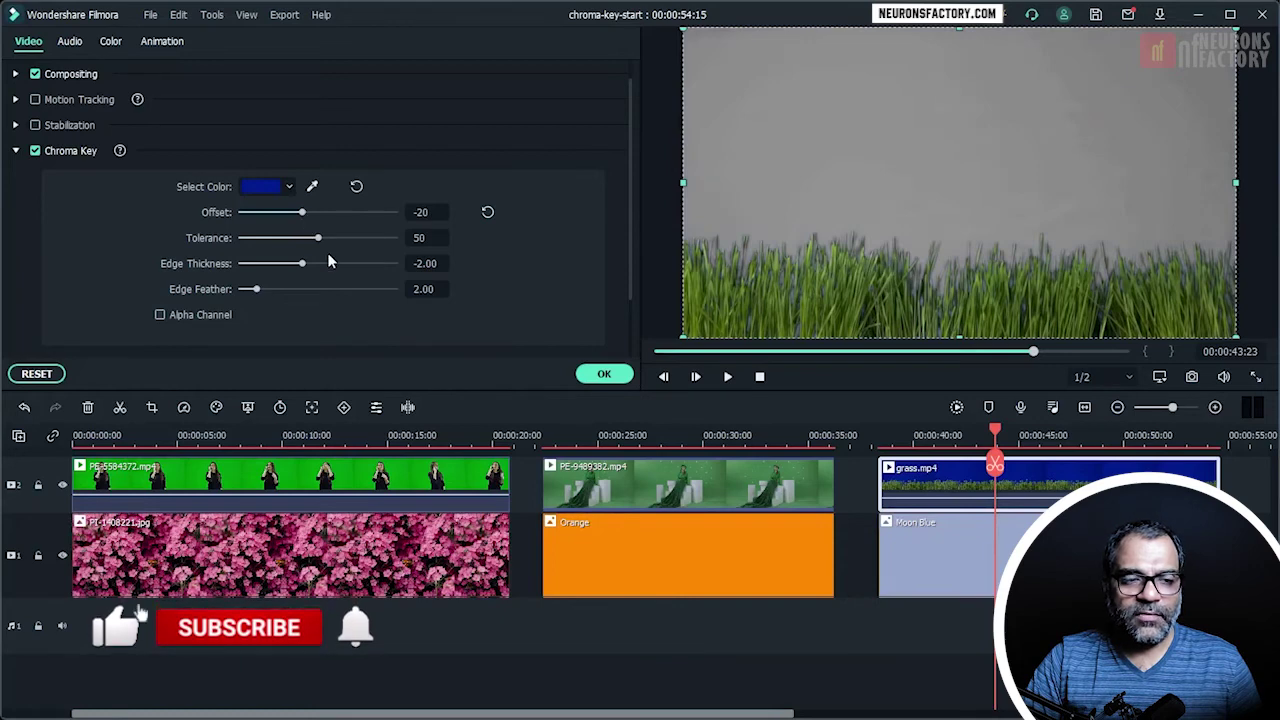